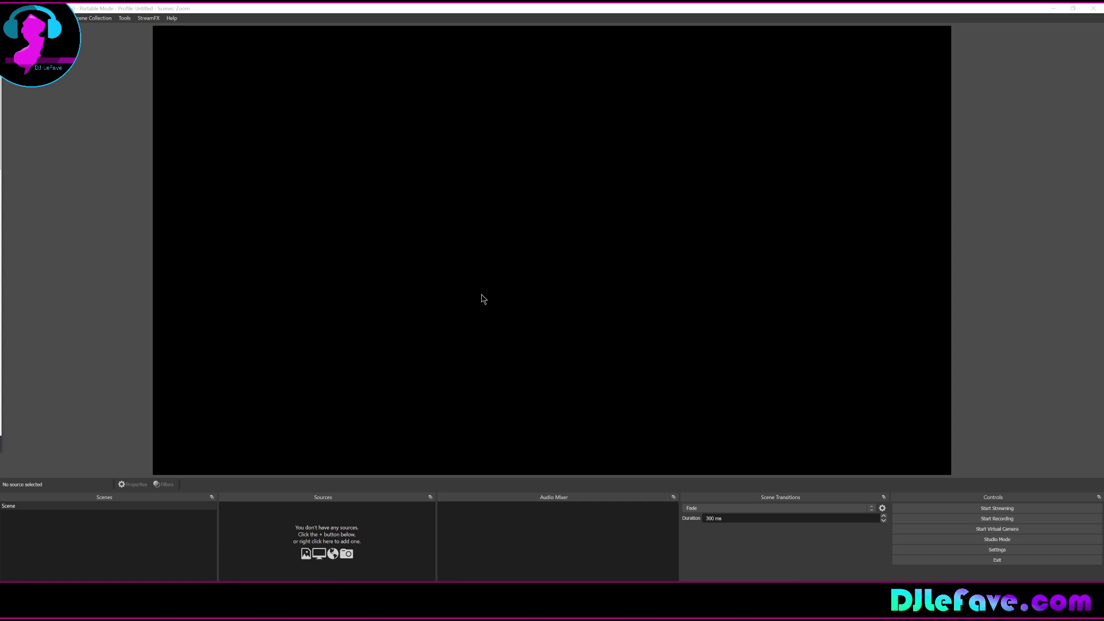
Create a new scene named Window Capture.
click(49, 508)
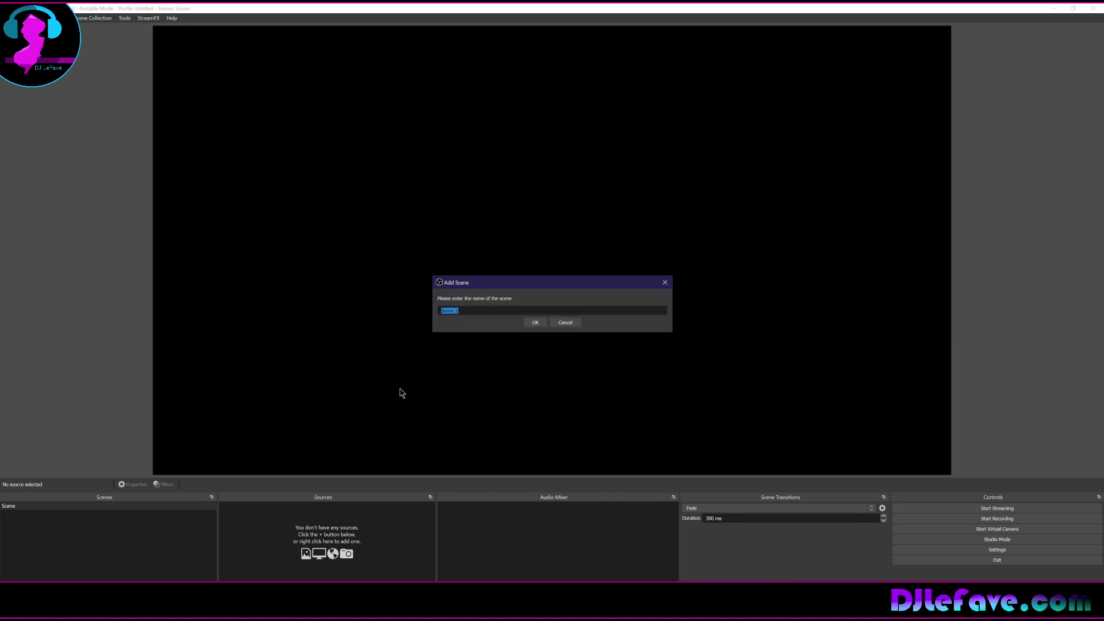
text(Window Capture)
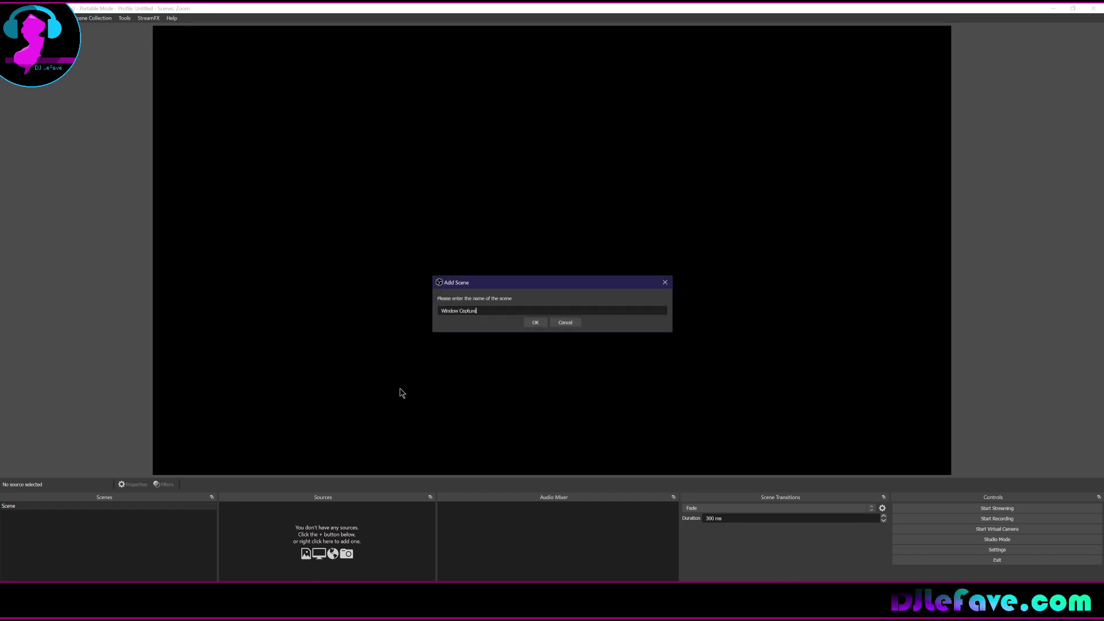
key(Return)
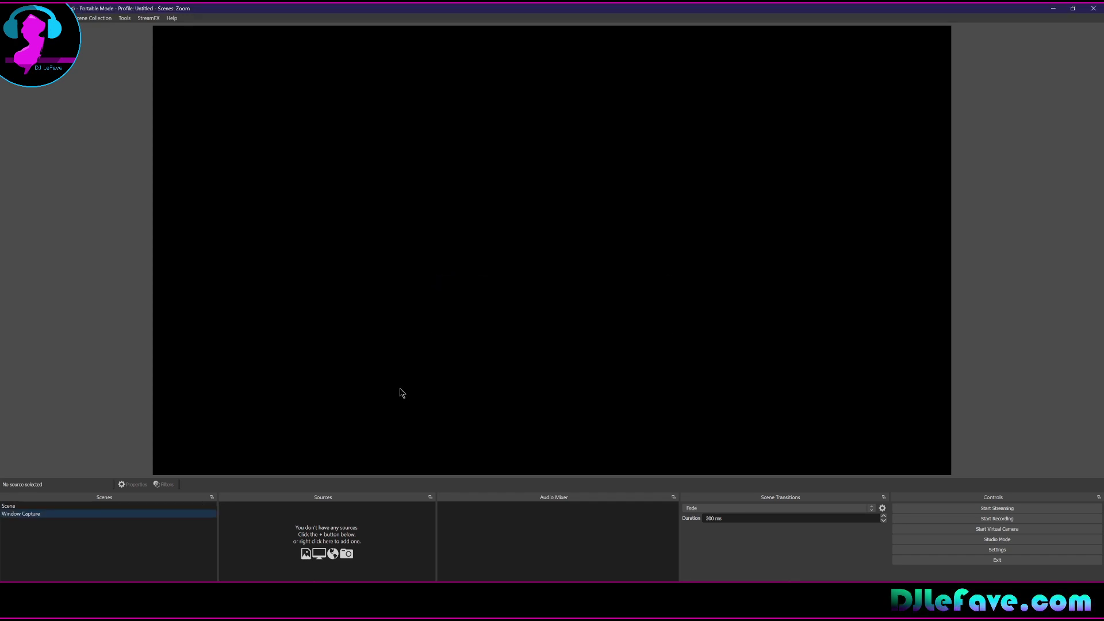
Add a Window Capture source of the PowerPoint Presentation1 window, stretched to fill the canvas.
click(228, 586)
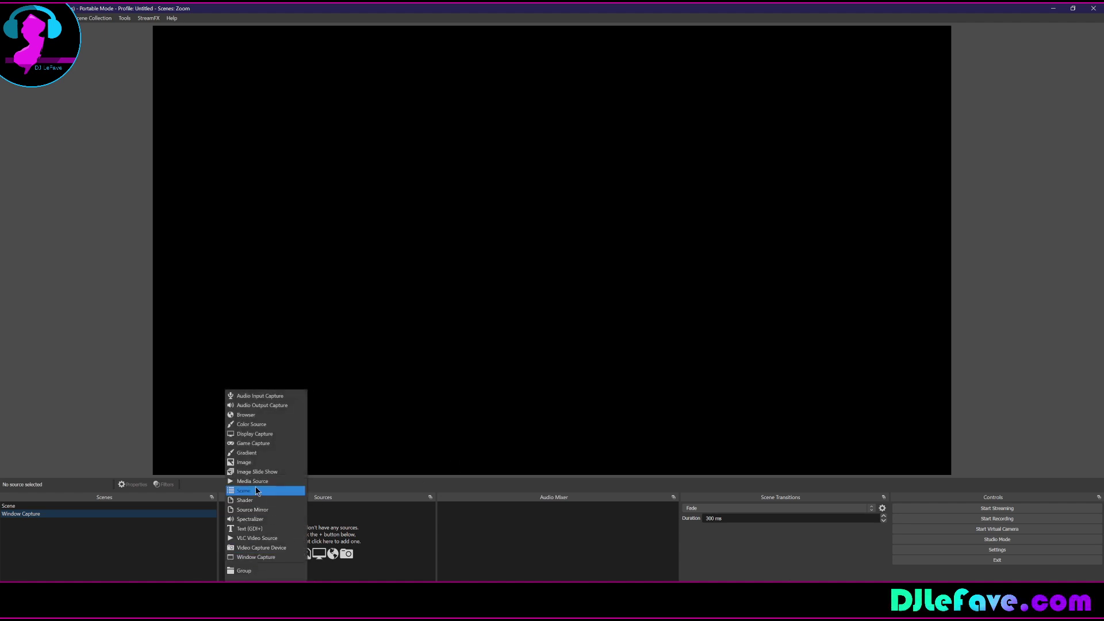
click(253, 559)
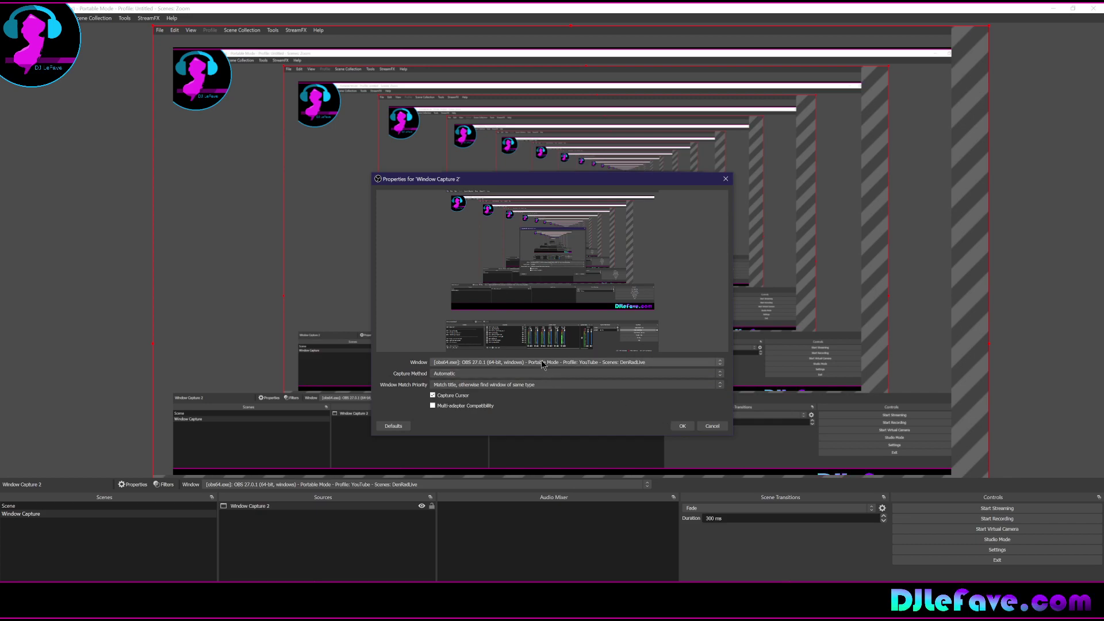
click(543, 362)
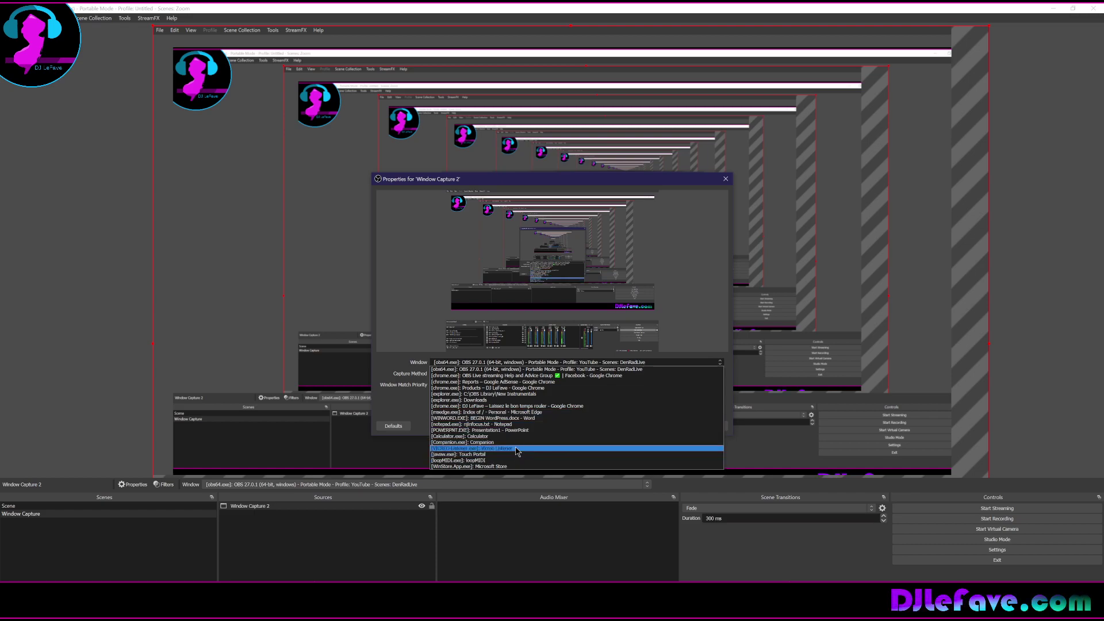
click(524, 430)
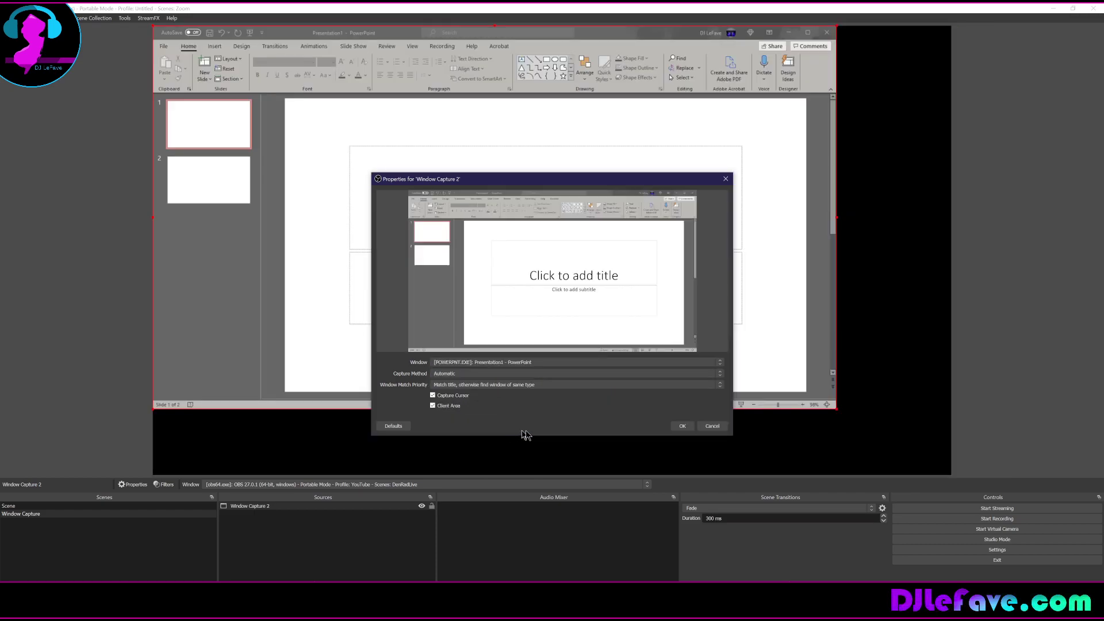
click(682, 426)
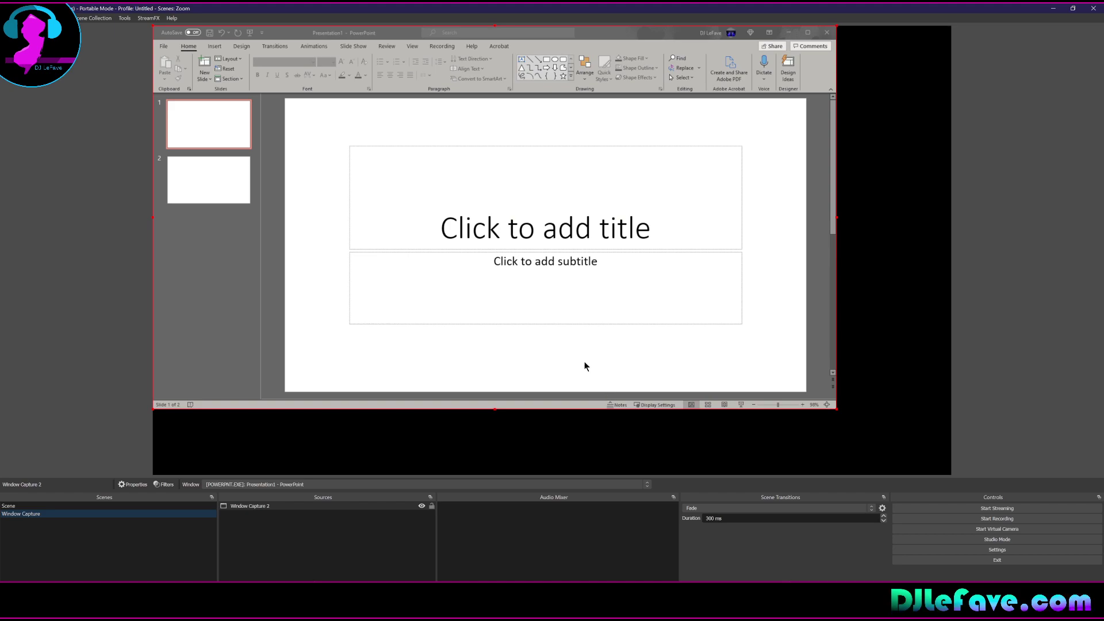
key(ctrl+f)
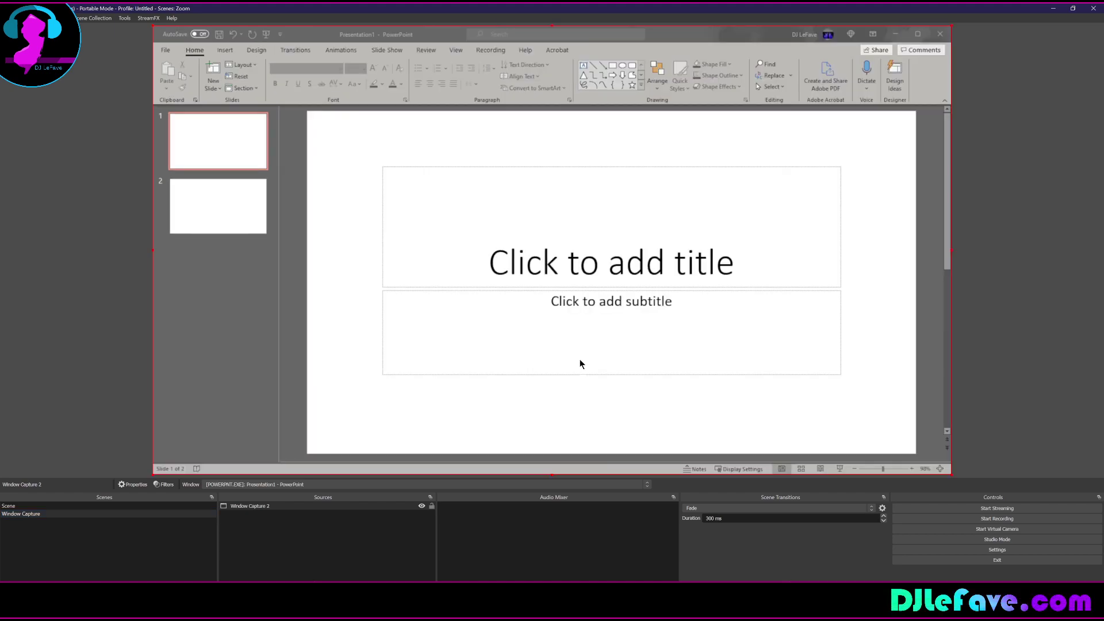
click(38, 515)
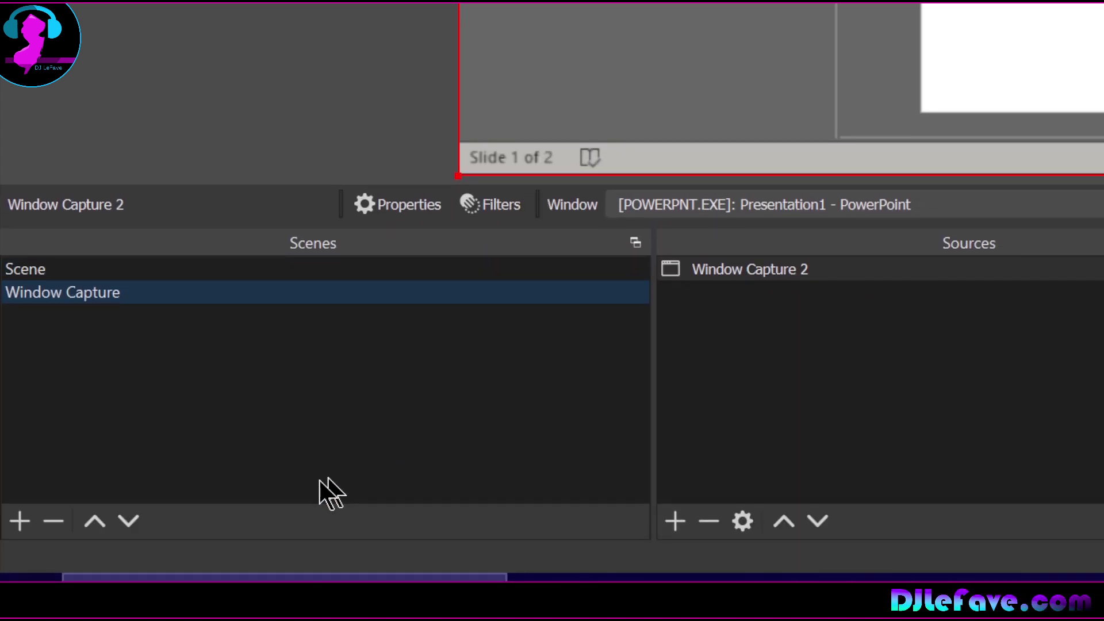
Add another scene and enter Top Left Zoom as its name.
click(38, 514)
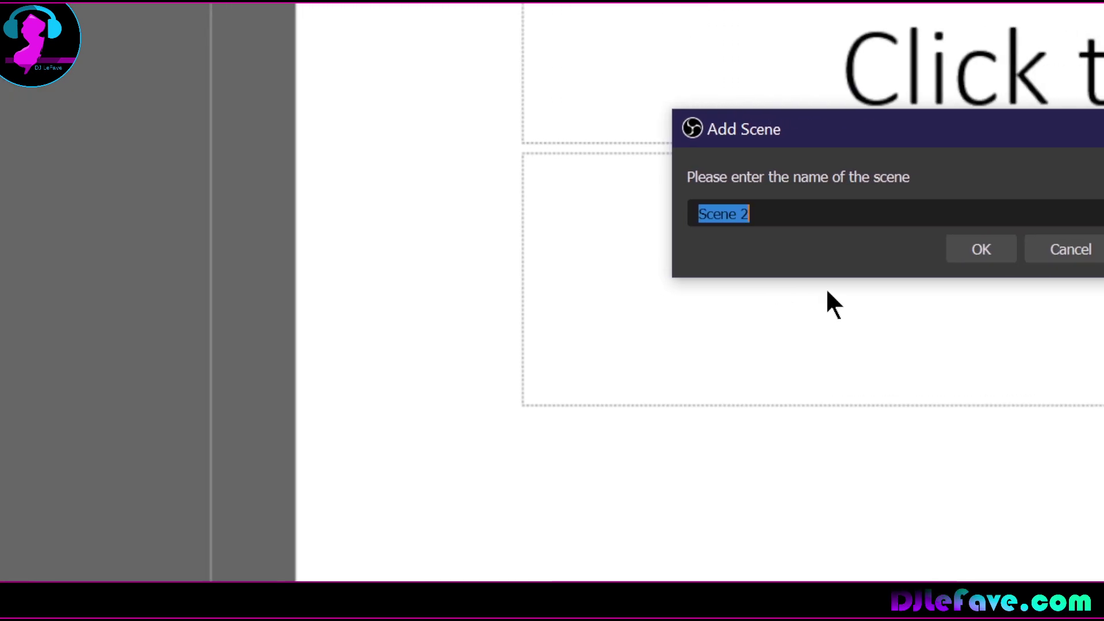
text(T)
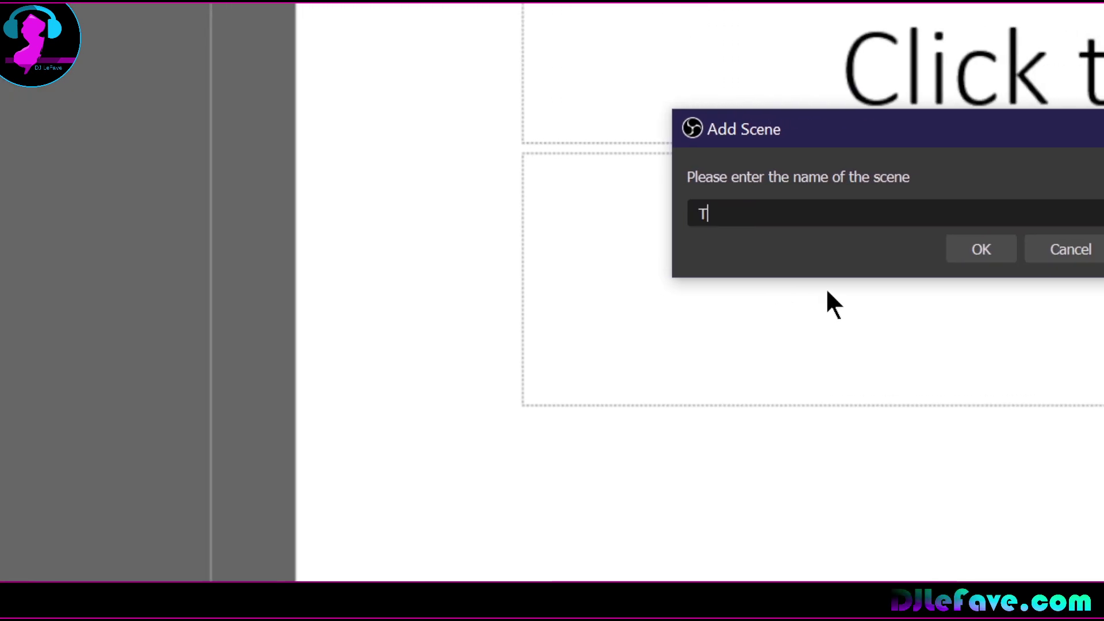
text(op Left )
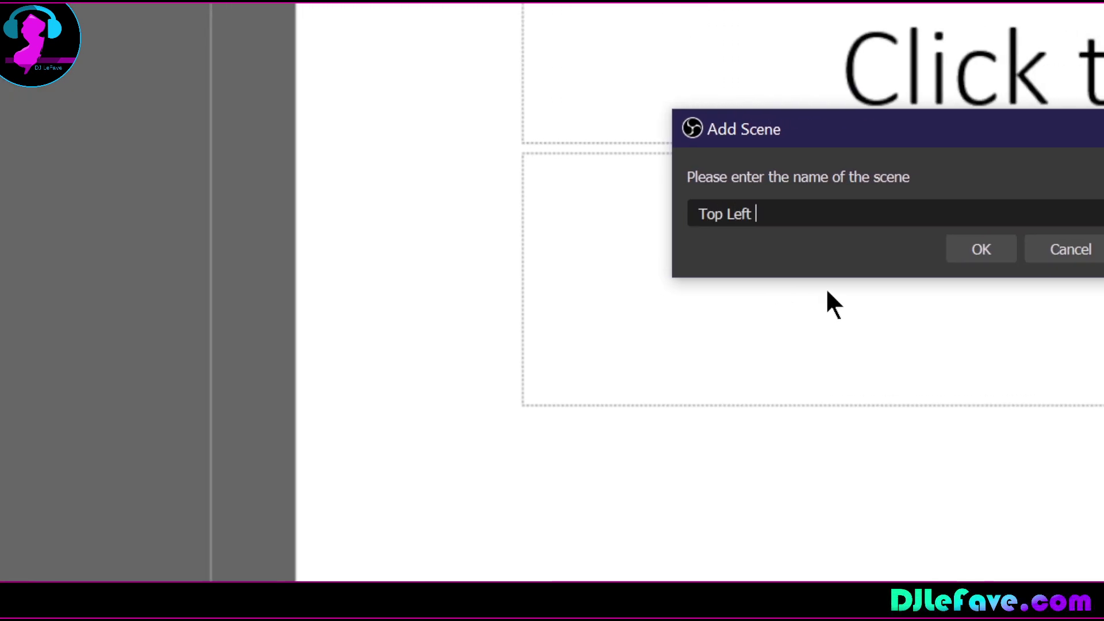
text(Zoom)
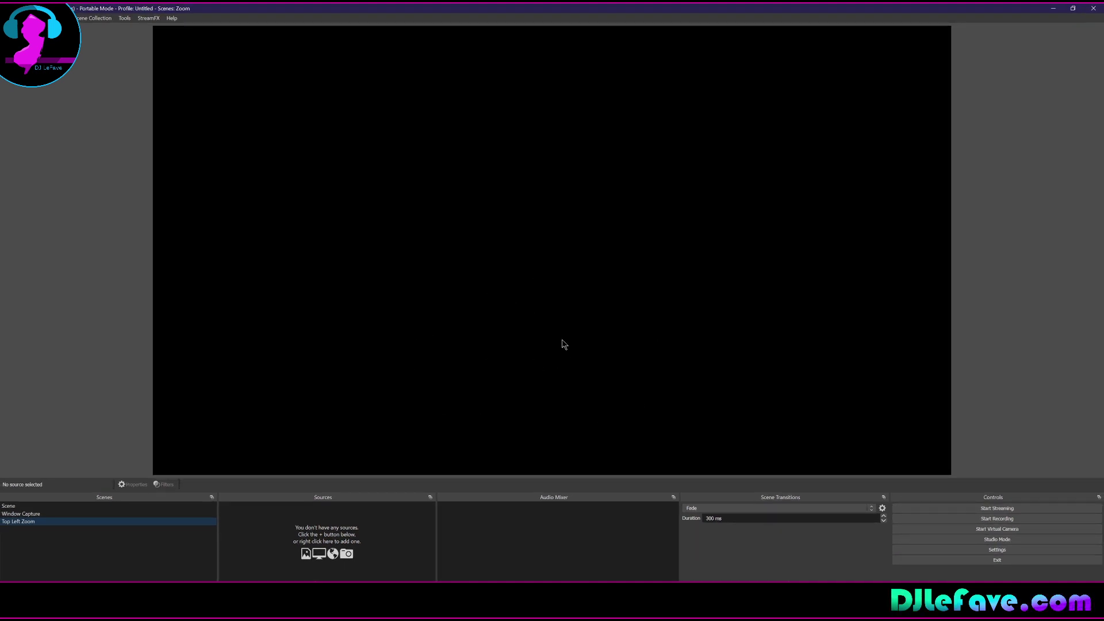
Add the existing Window Capture scene as a visible source in Top Left Zoom.
right_click(333, 513)
mouse_move(348, 522)
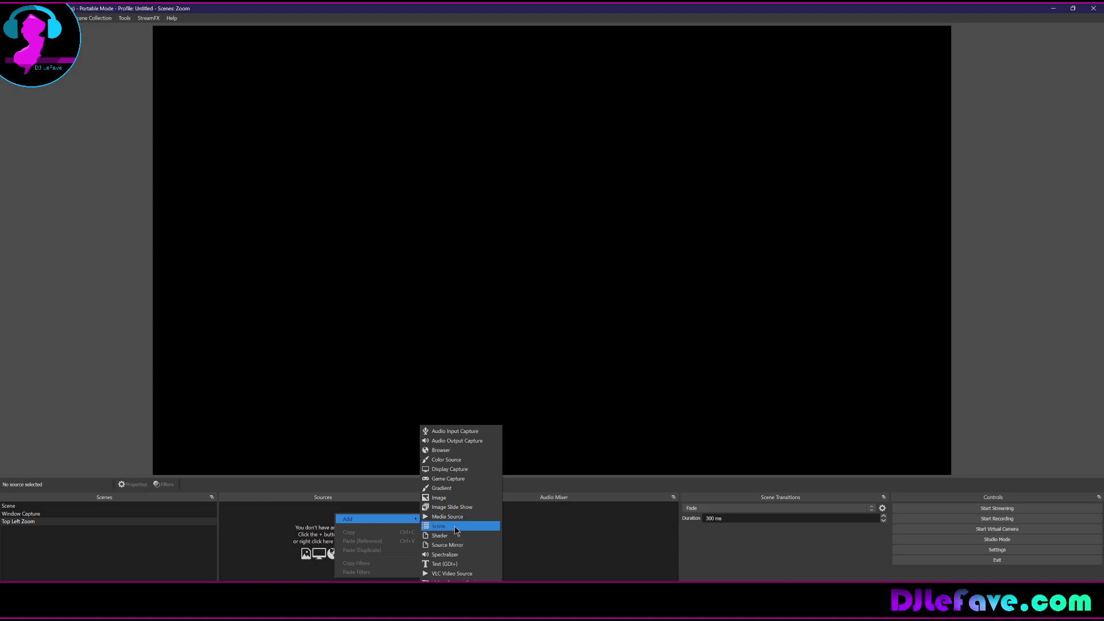
key(Escape)
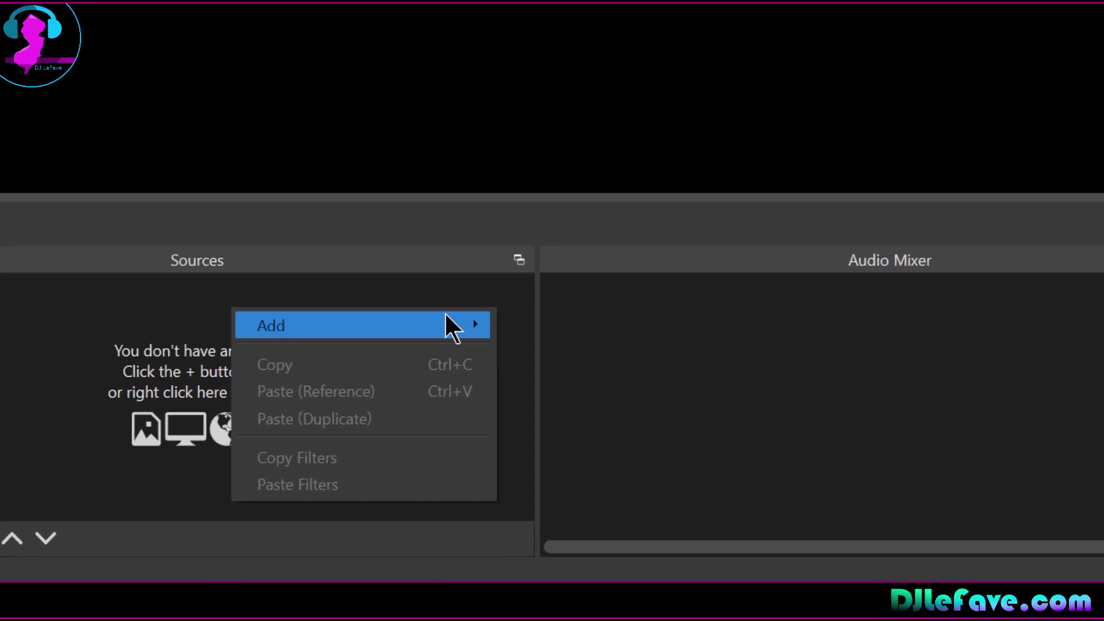
mouse_move(452, 326)
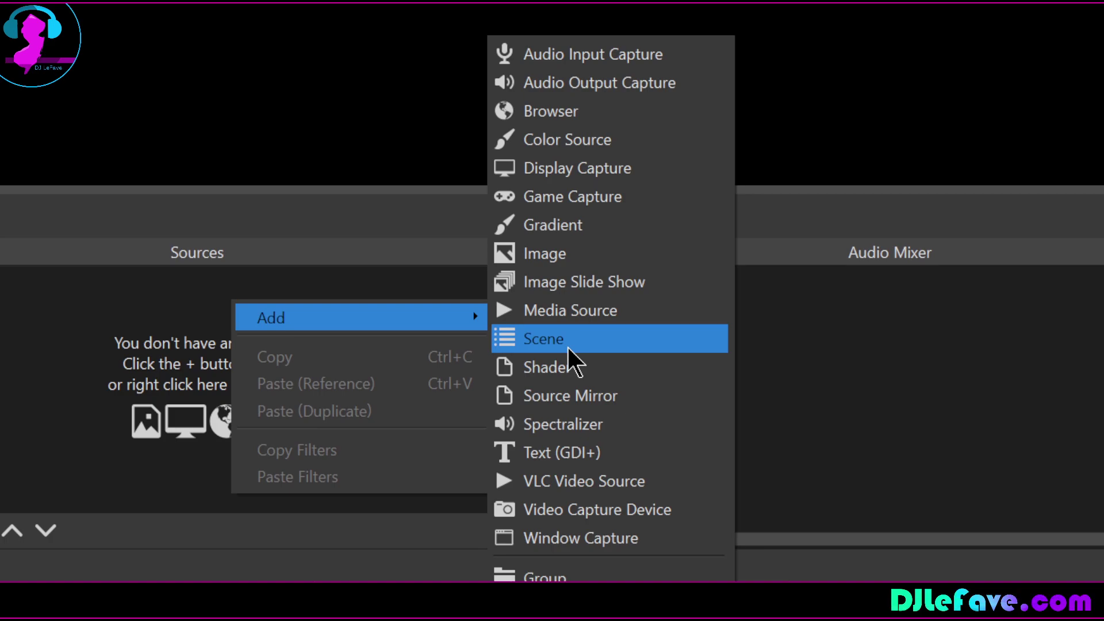
click(567, 348)
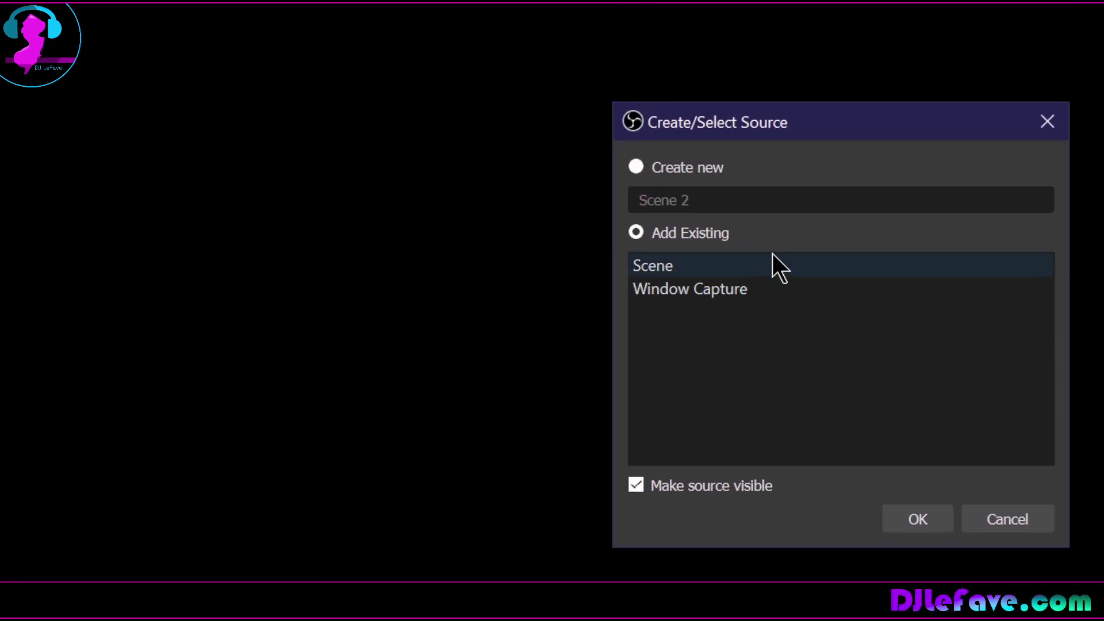
click(712, 291)
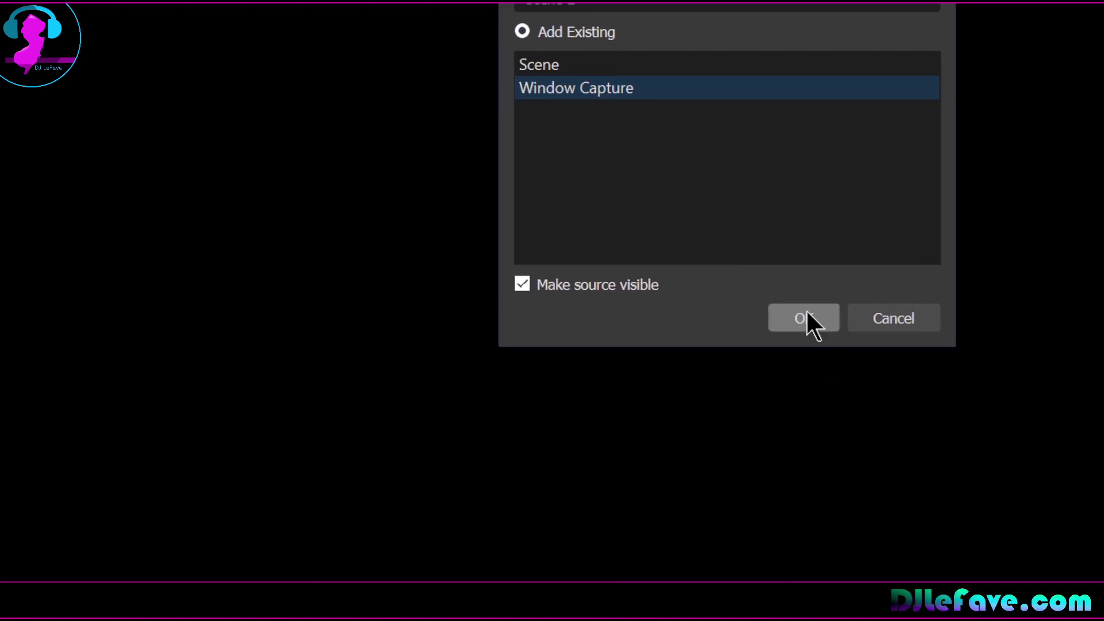
click(923, 571)
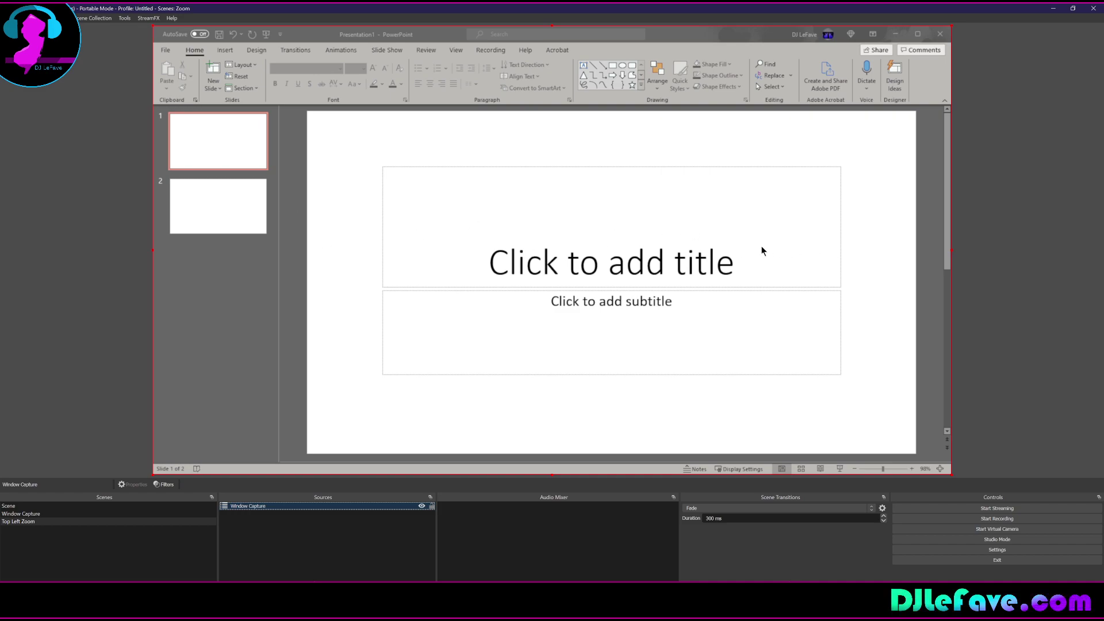
Crop the nested Window Capture source 960 from the right and 540 from the bottom.
right_click(677, 209)
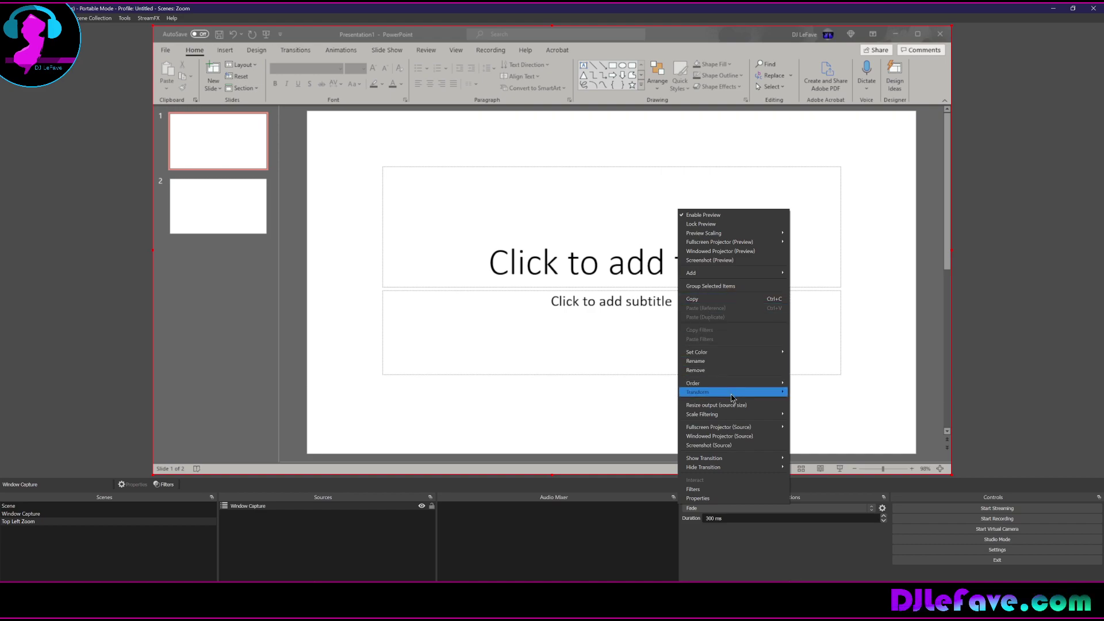
mouse_move(733, 393)
click(807, 395)
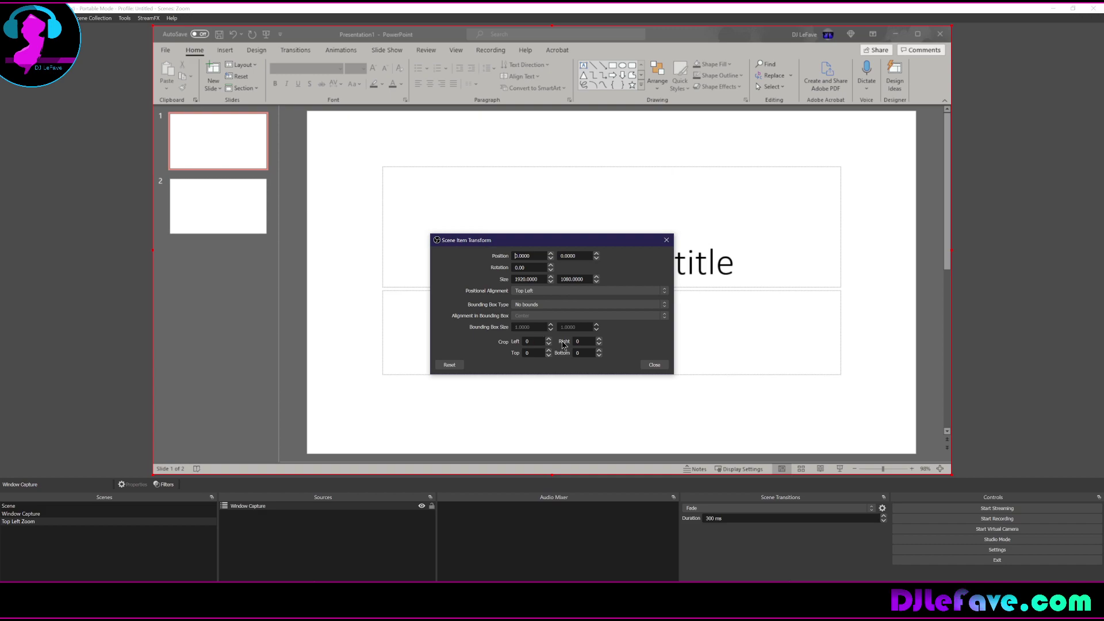
drag(582, 340, 564, 341)
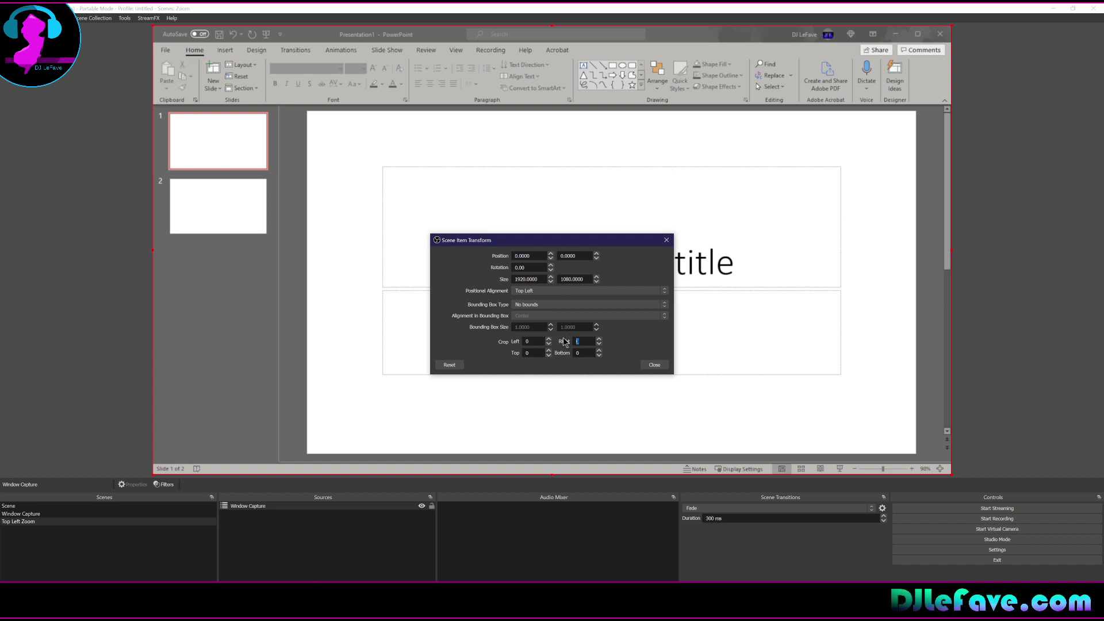
text(960)
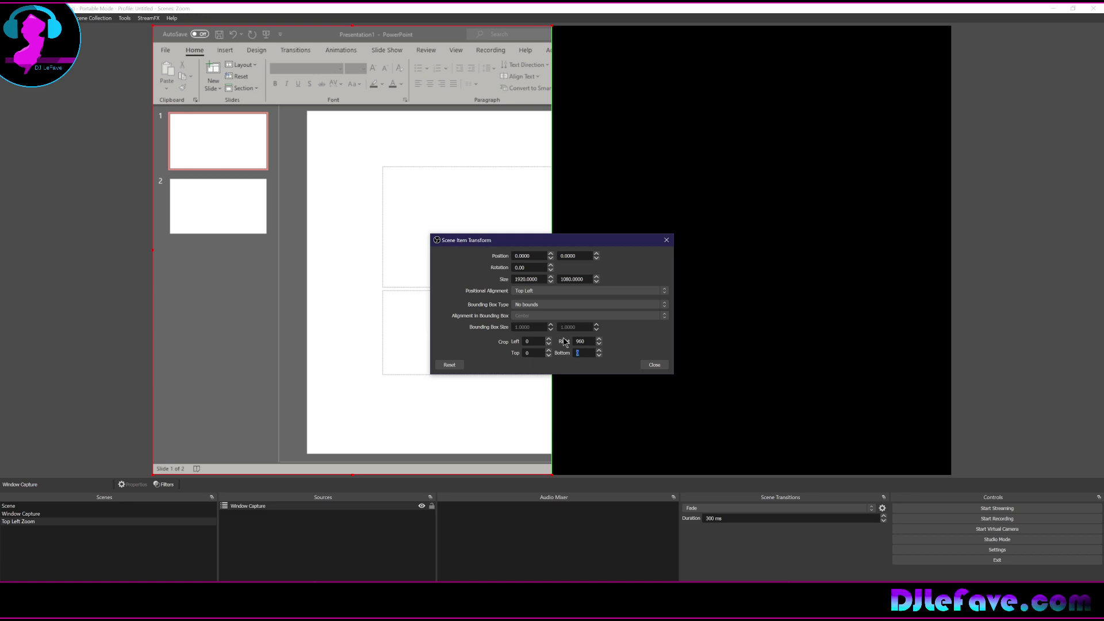
text(540)
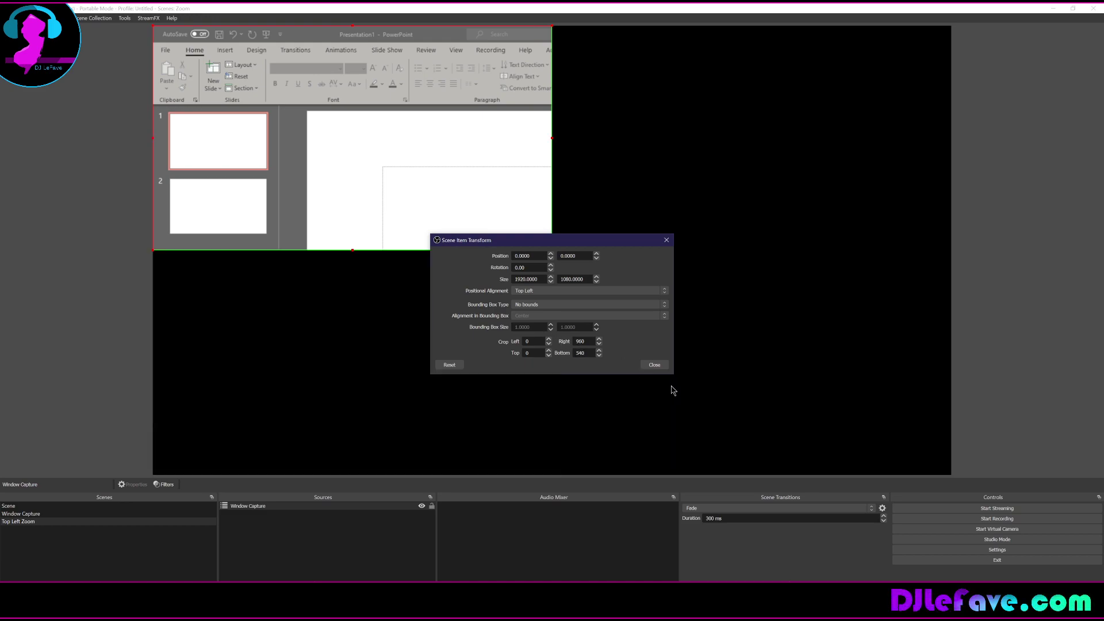
click(658, 366)
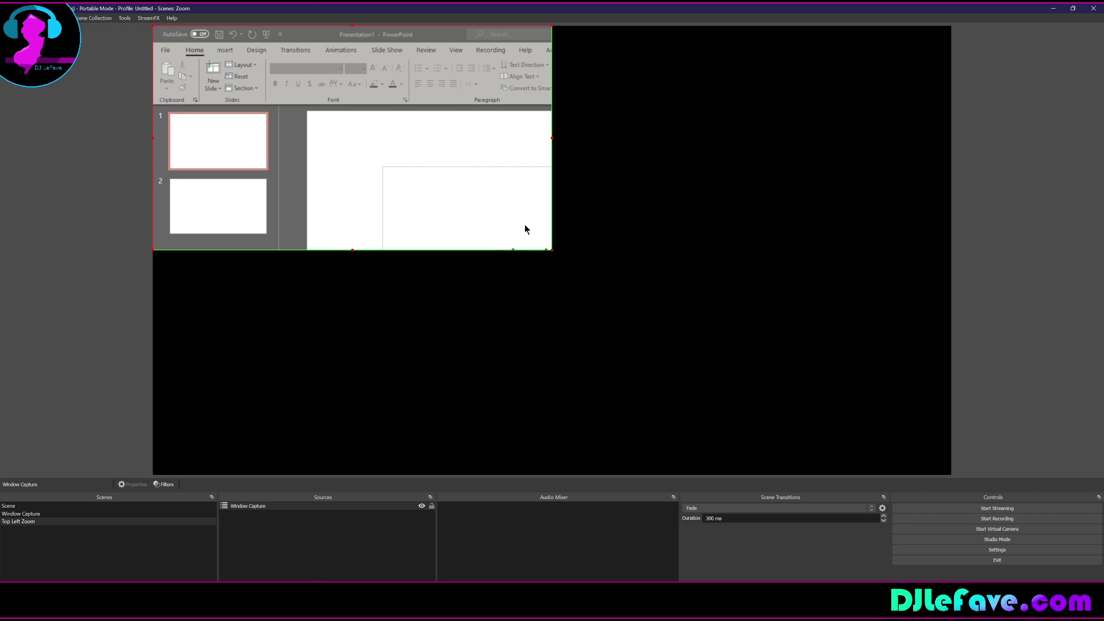
Stretch the cropped capture to fill the Top Left Zoom canvas and compare with the full scene.
key(ctrl+f)
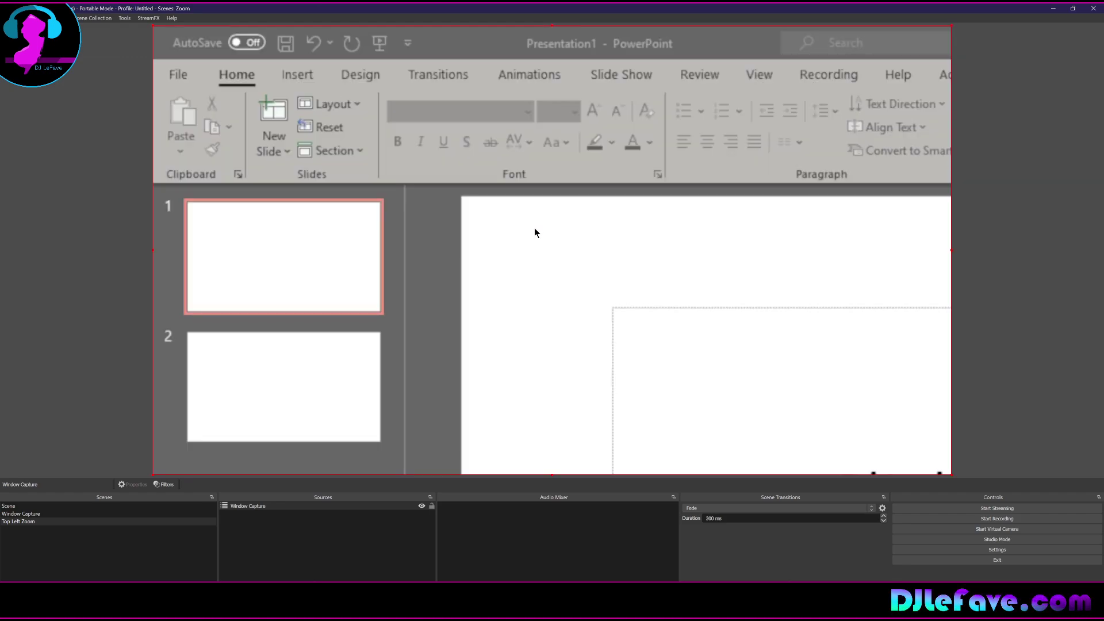
click(74, 515)
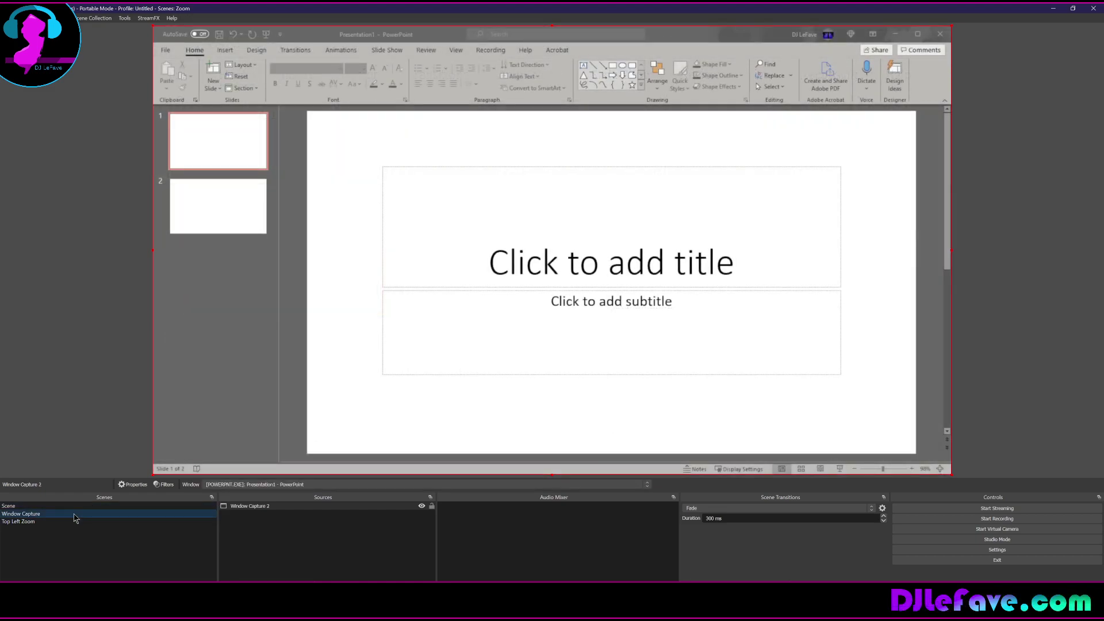
click(76, 521)
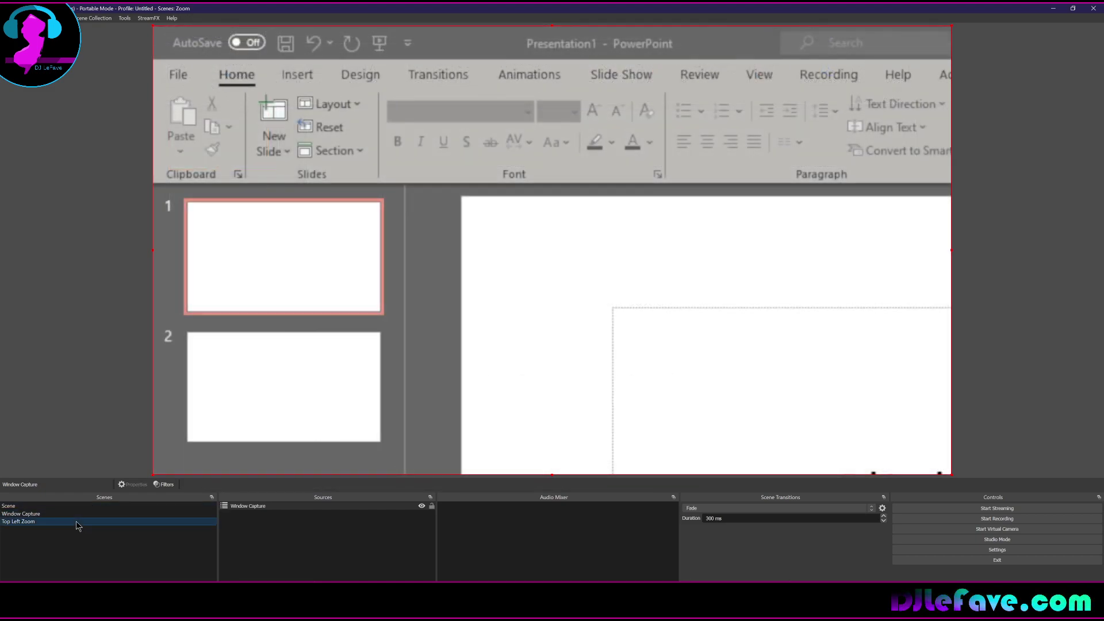
Set the scene transition to Cut and test switching between the full and zoomed scenes.
click(707, 509)
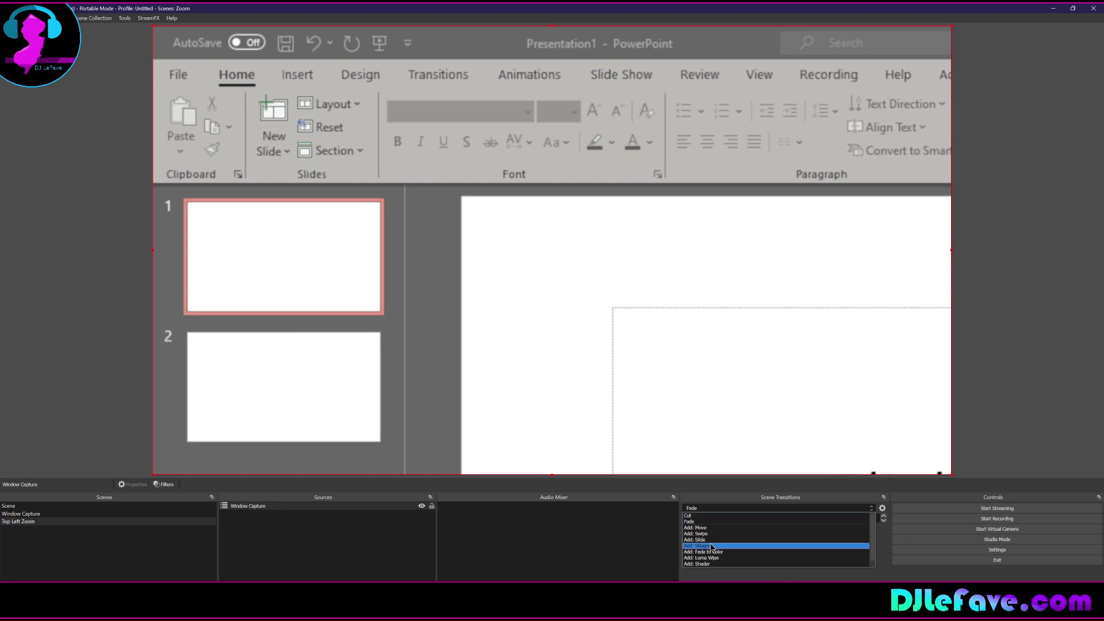
click(704, 516)
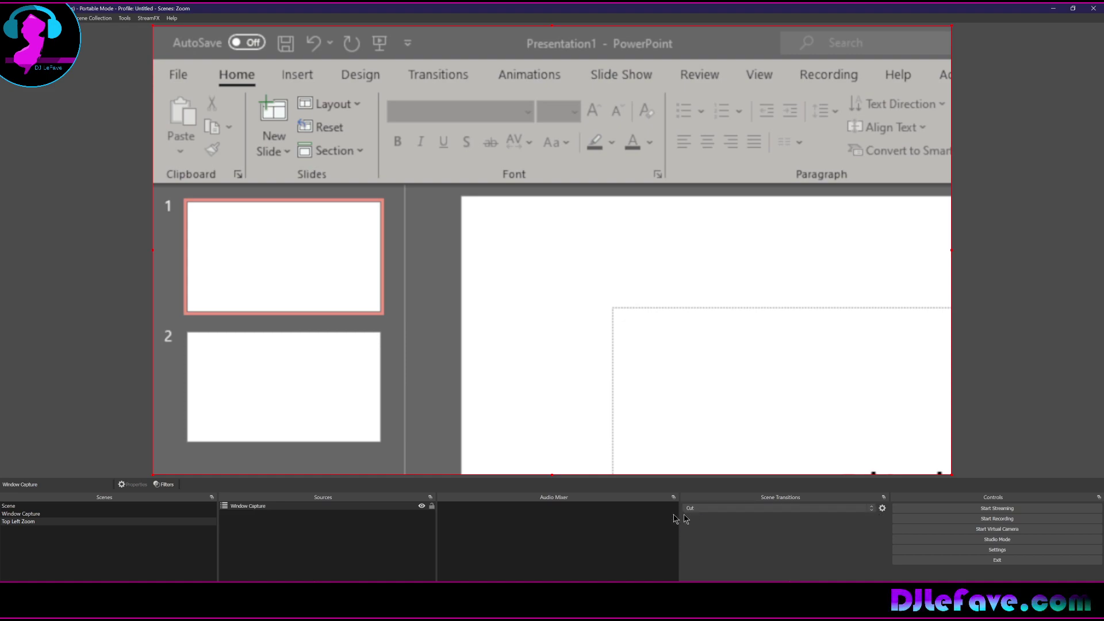
click(72, 522)
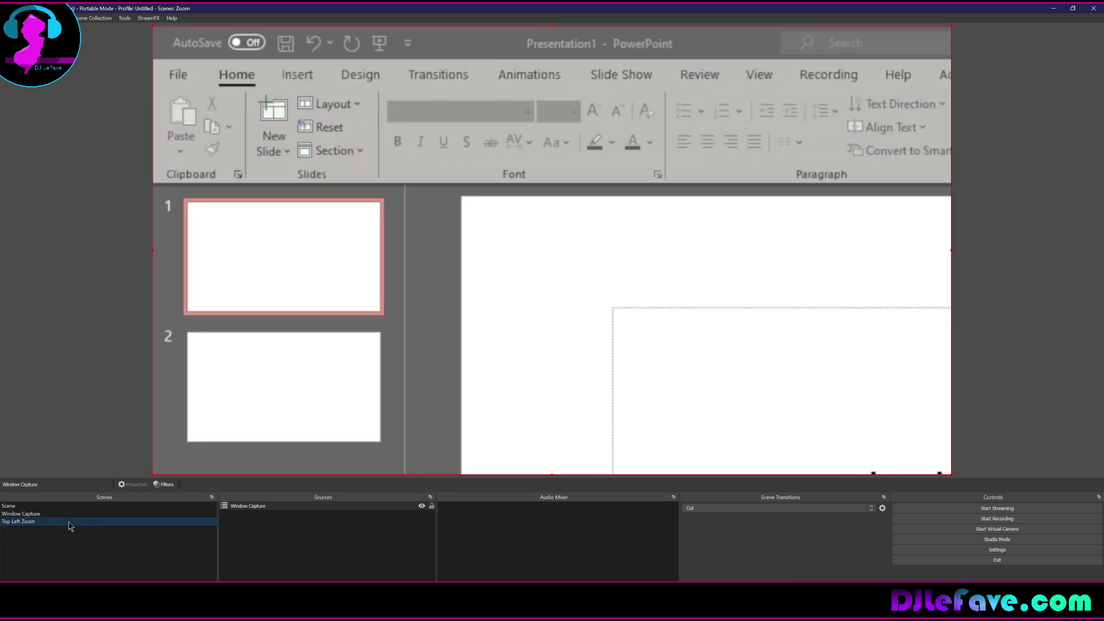
click(75, 467)
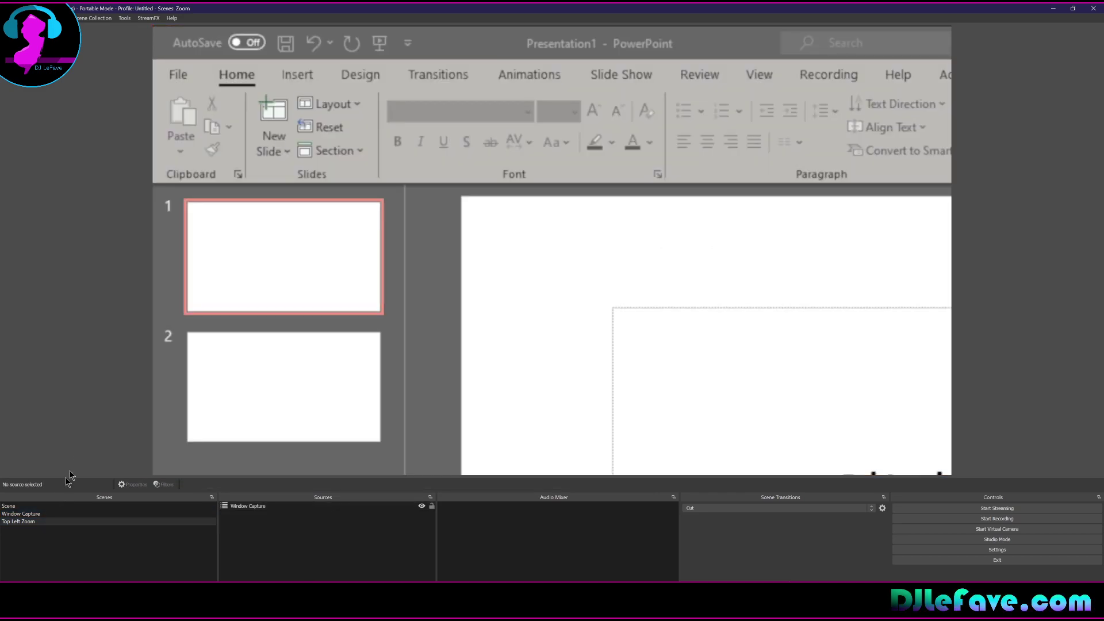
click(43, 515)
click(41, 522)
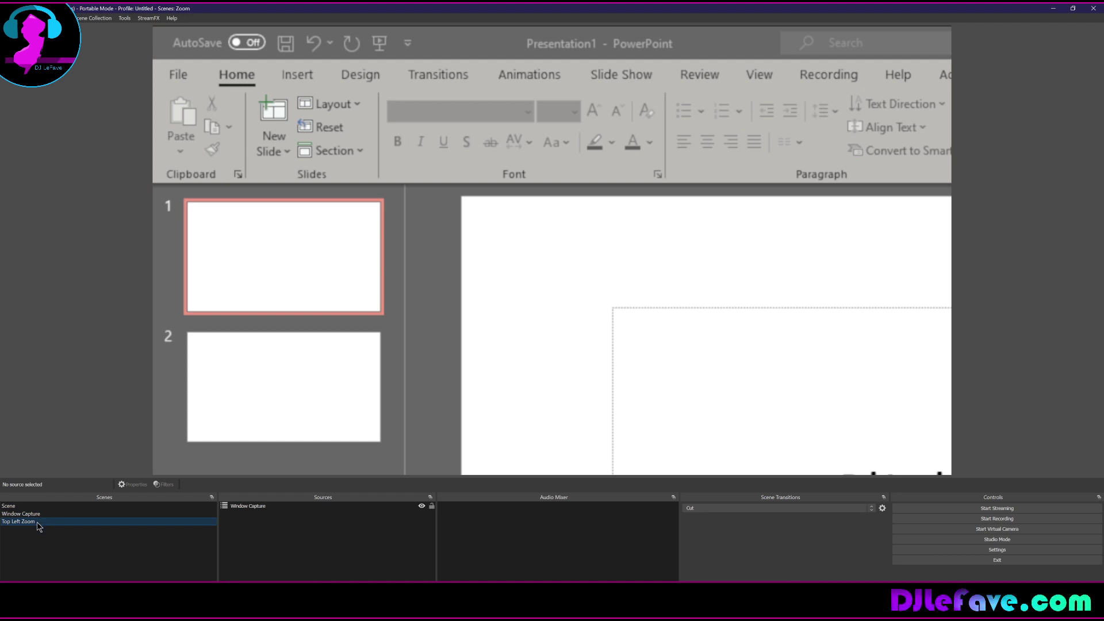
Duplicate the Top Left Zoom scene as Top Right Zoom.
right_click(39, 526)
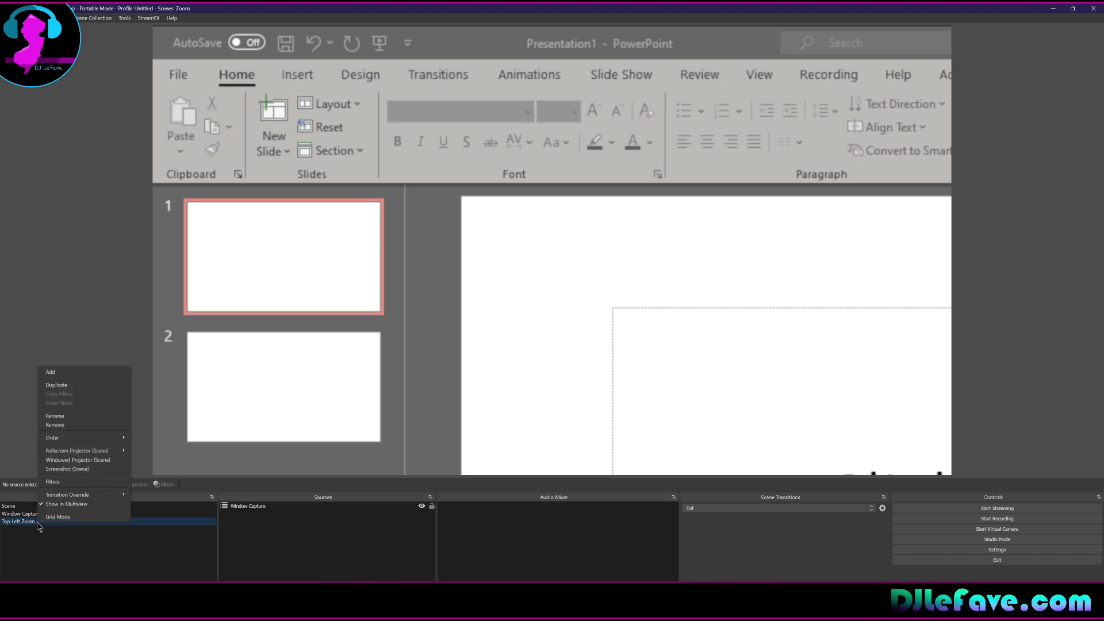
click(73, 385)
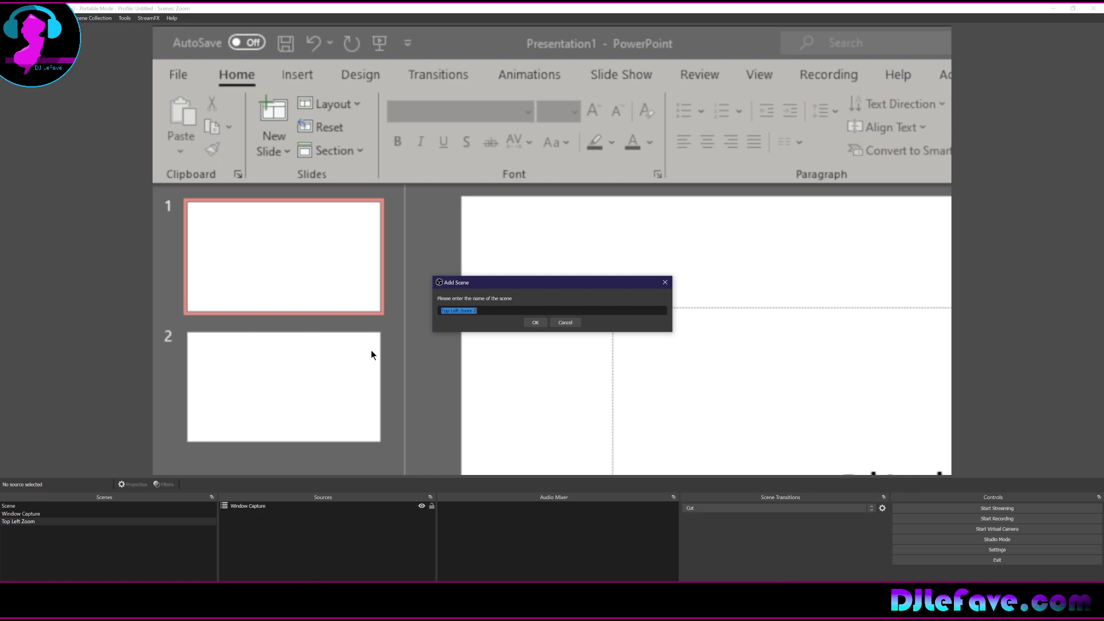
text(Top Right )
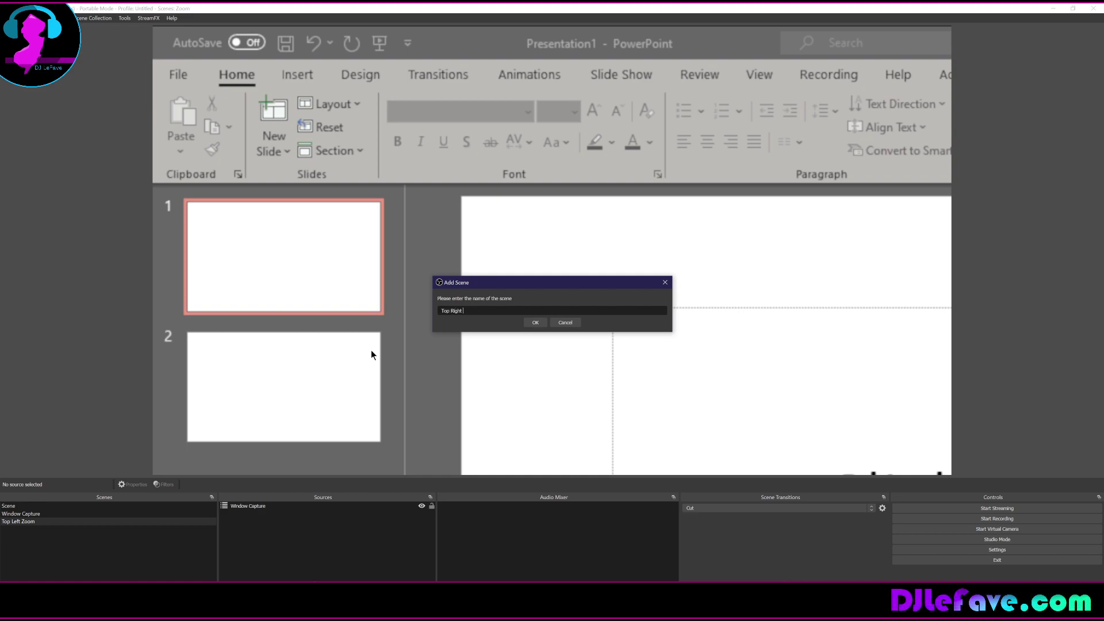
text(Zoom)
key(Return)
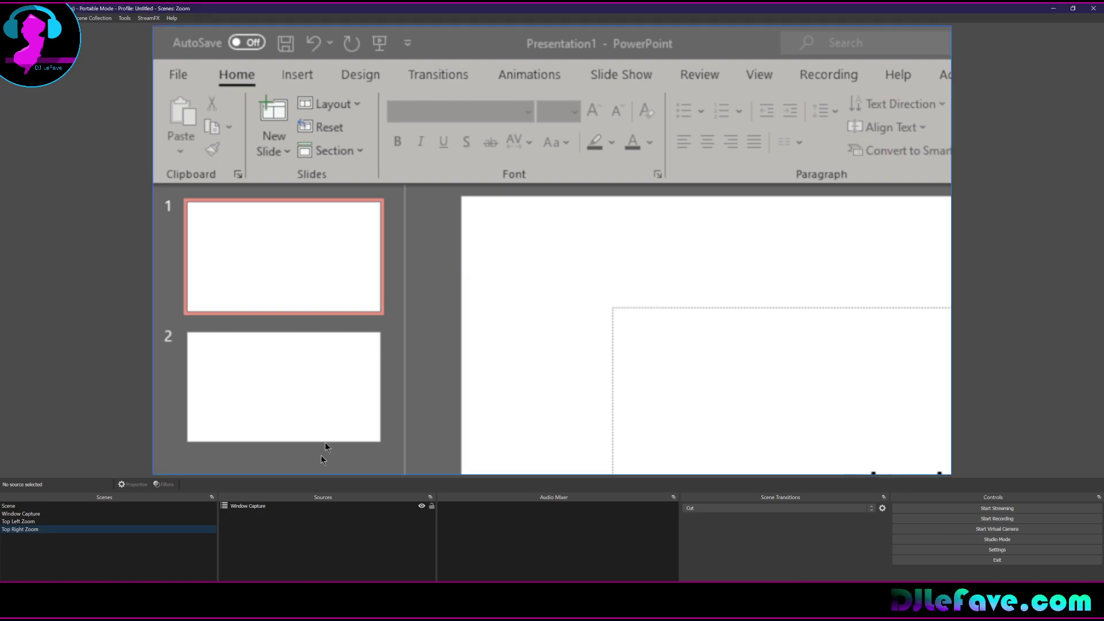
Change the capture's crop to Right 0, Left 960, and Bottom and Top 540.
click(252, 506)
click(325, 339)
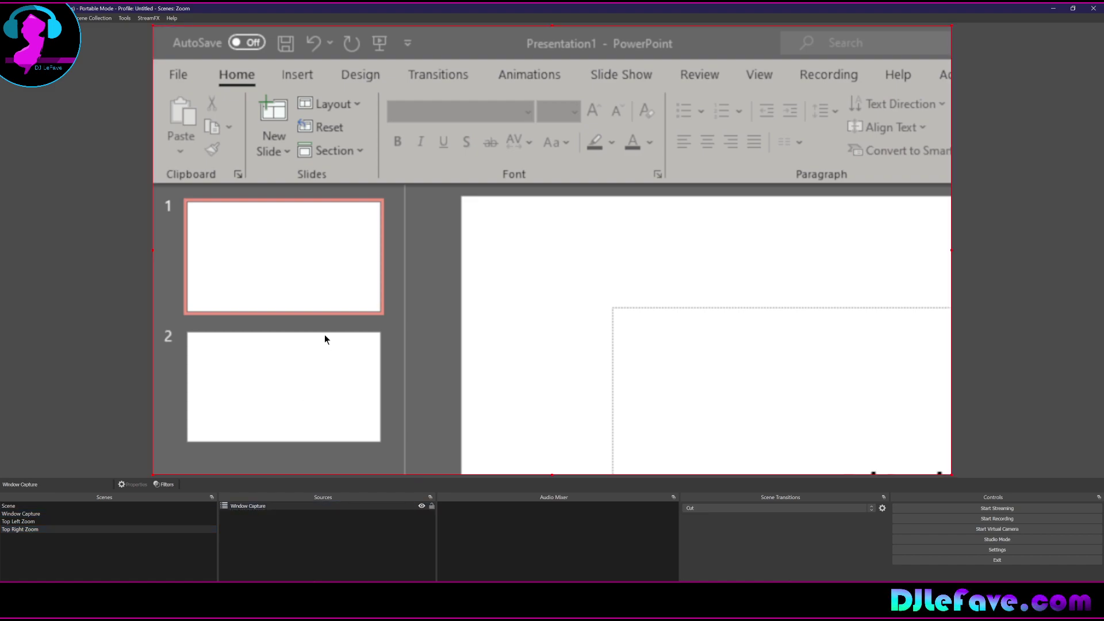
right_click(324, 339)
mouse_move(366, 227)
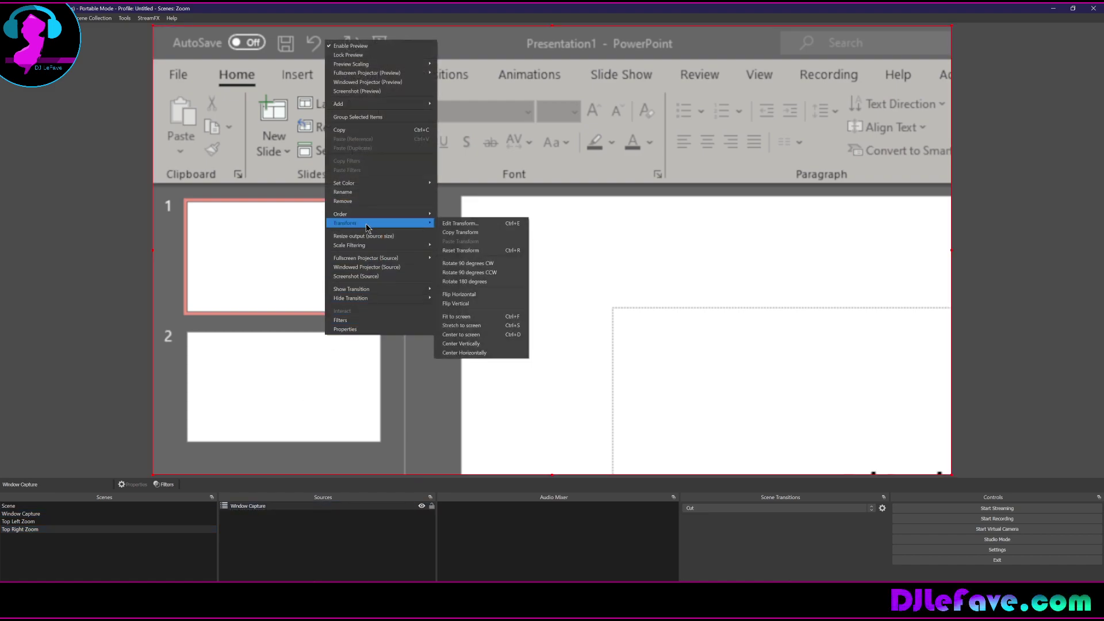
click(450, 223)
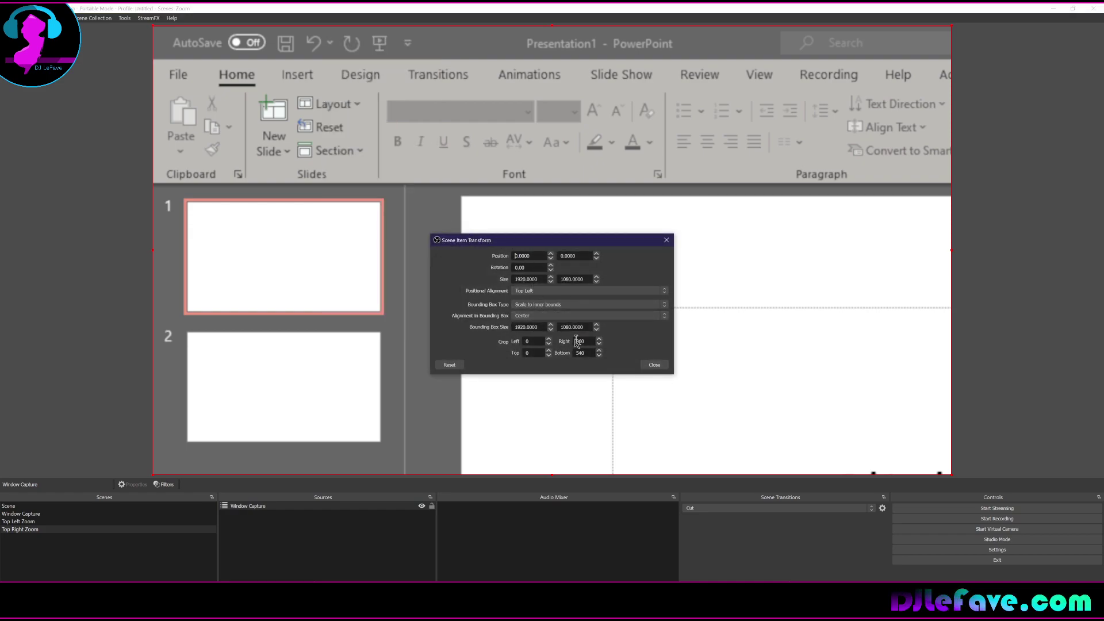
drag(586, 343, 498, 349)
text(0)
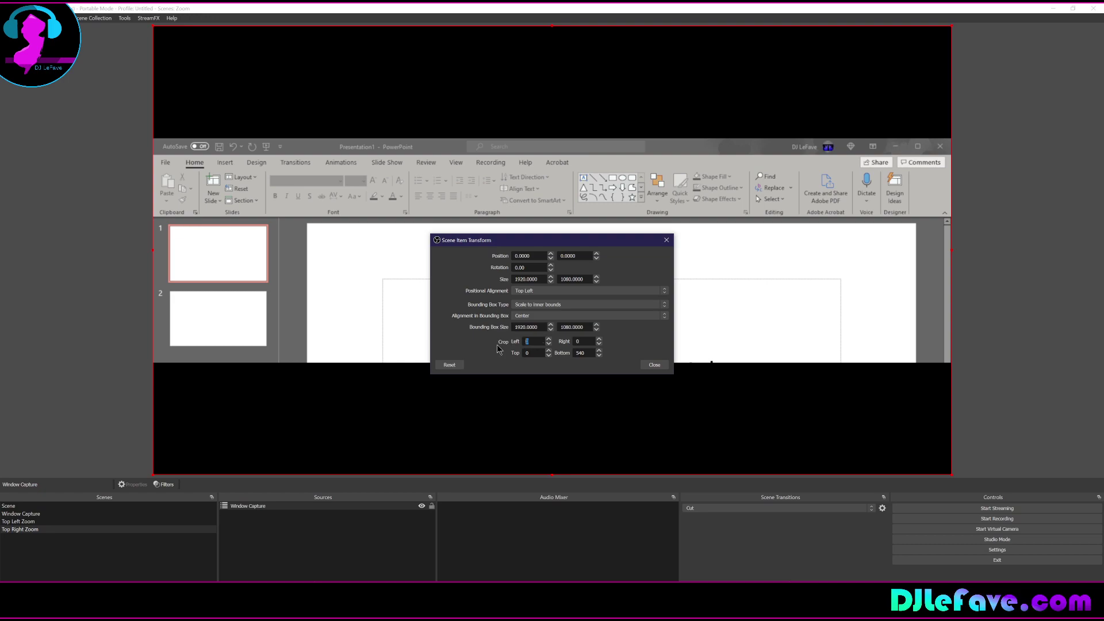
text(960)
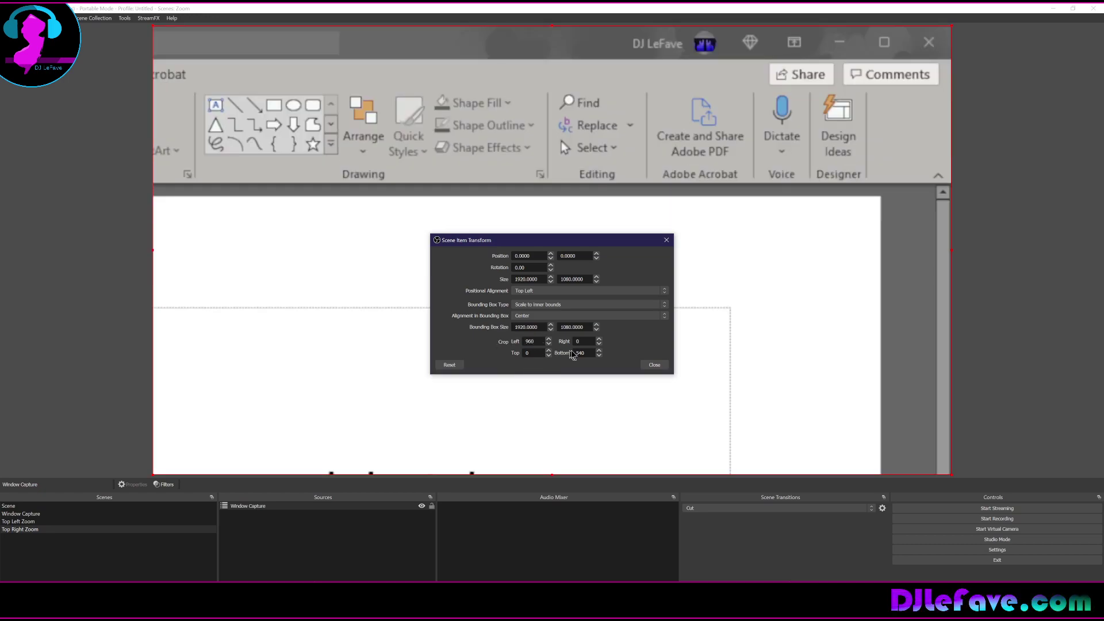
drag(592, 353, 559, 353)
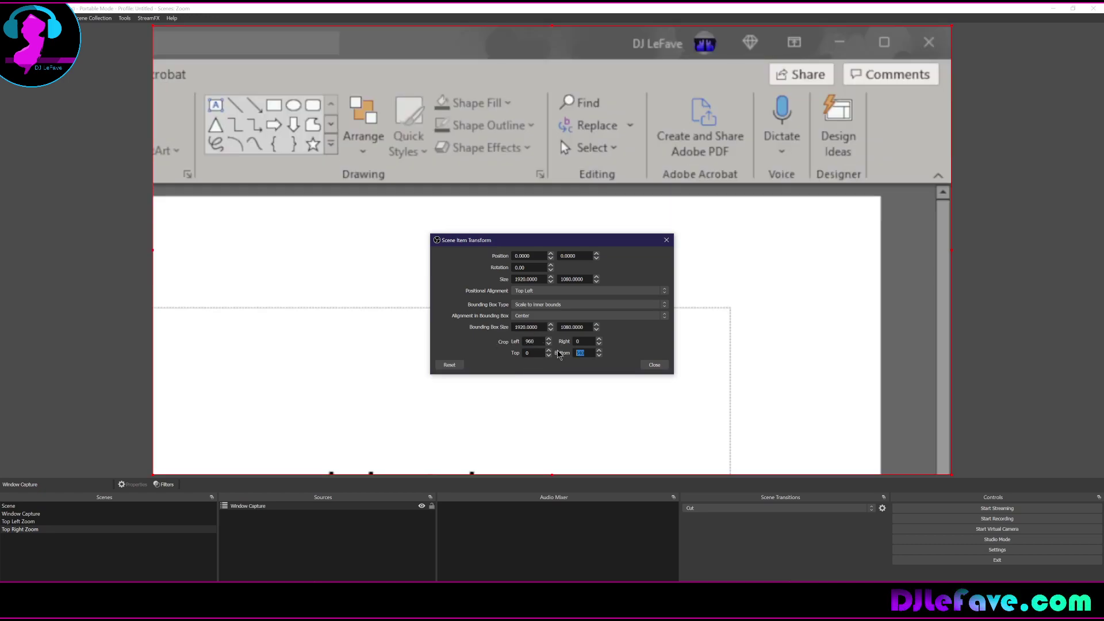
key(BackSpace)
text(540)
double_click(527, 353)
text(540)
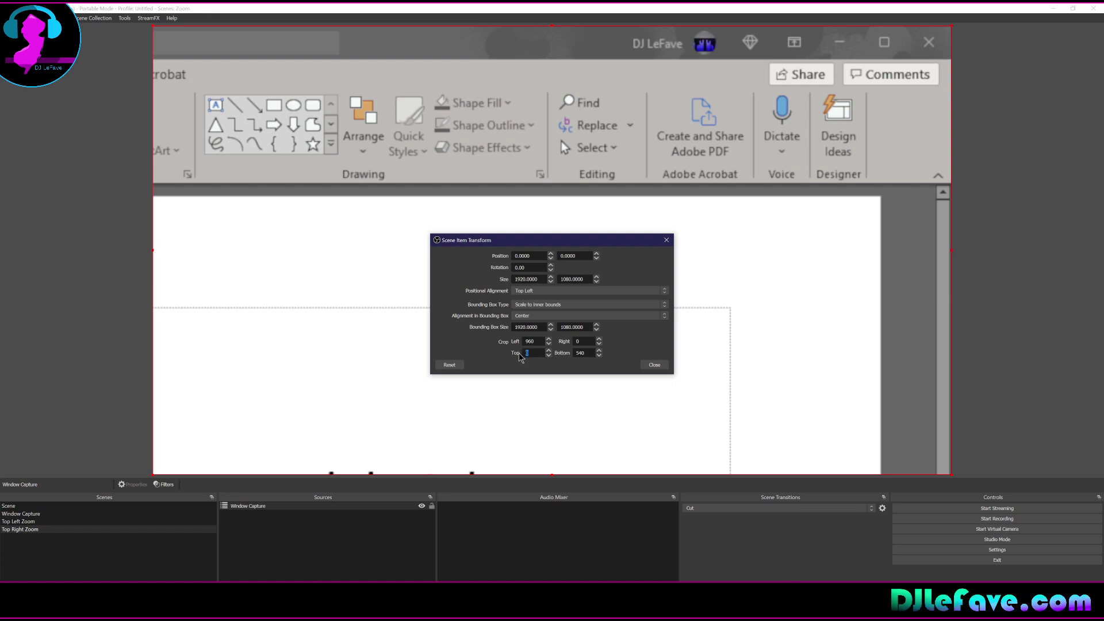
click(644, 363)
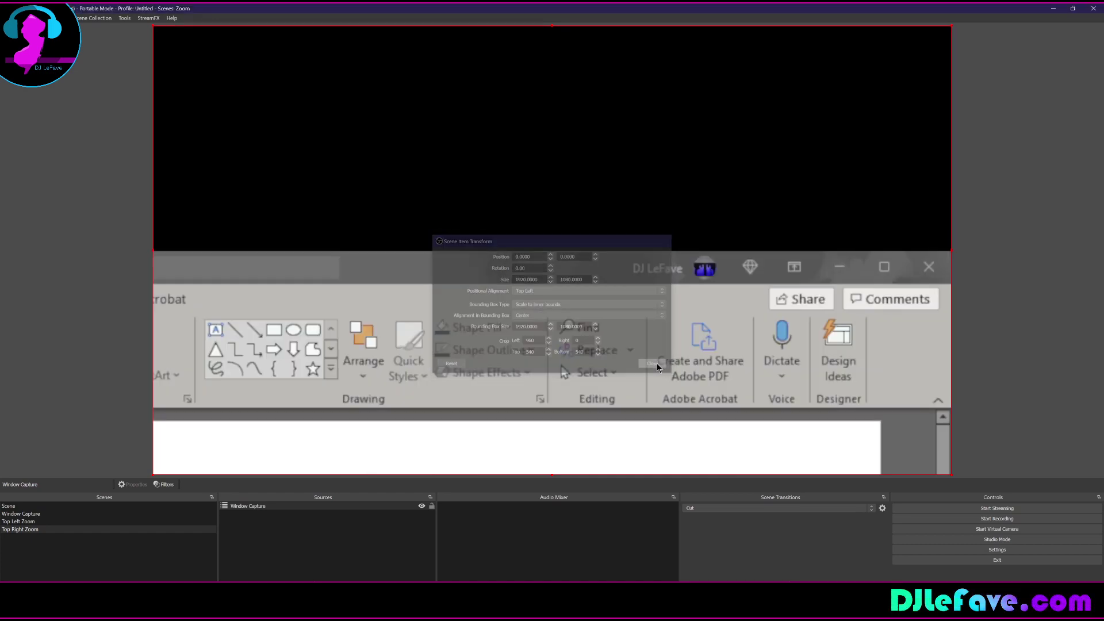
Reopen Edit Transform and reset the bottom crop to 0.
right_click(631, 351)
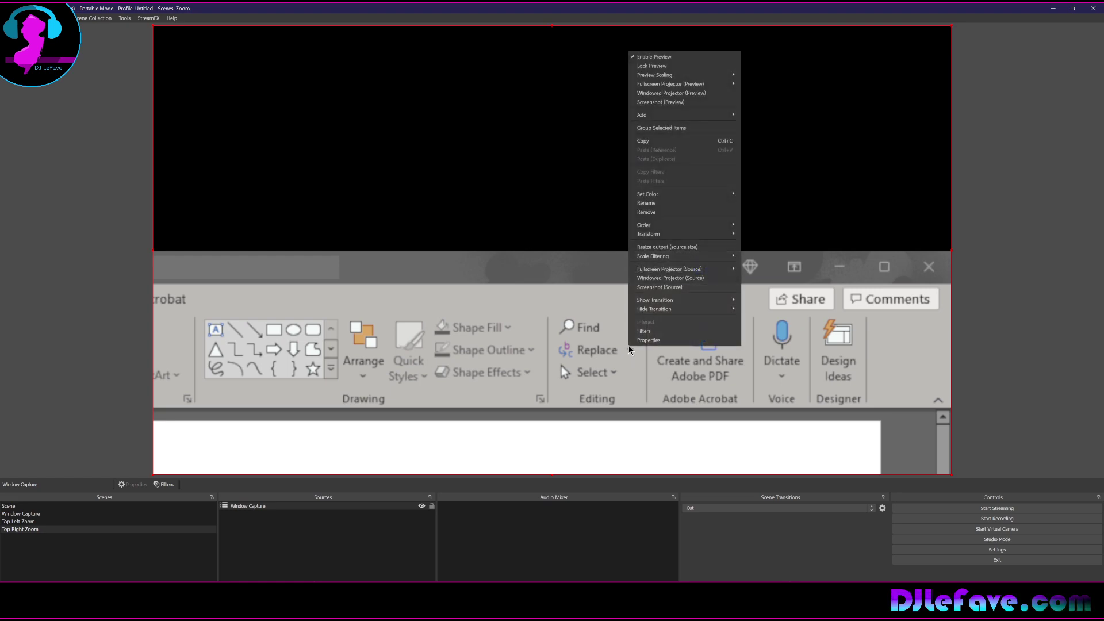
mouse_move(668, 235)
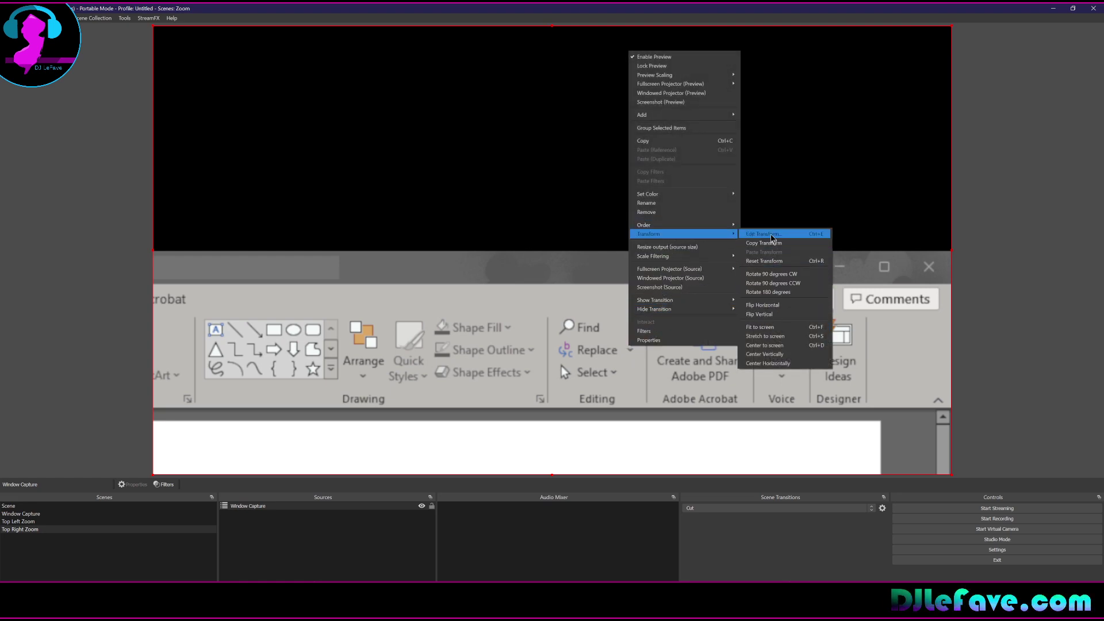
click(771, 236)
double_click(588, 354)
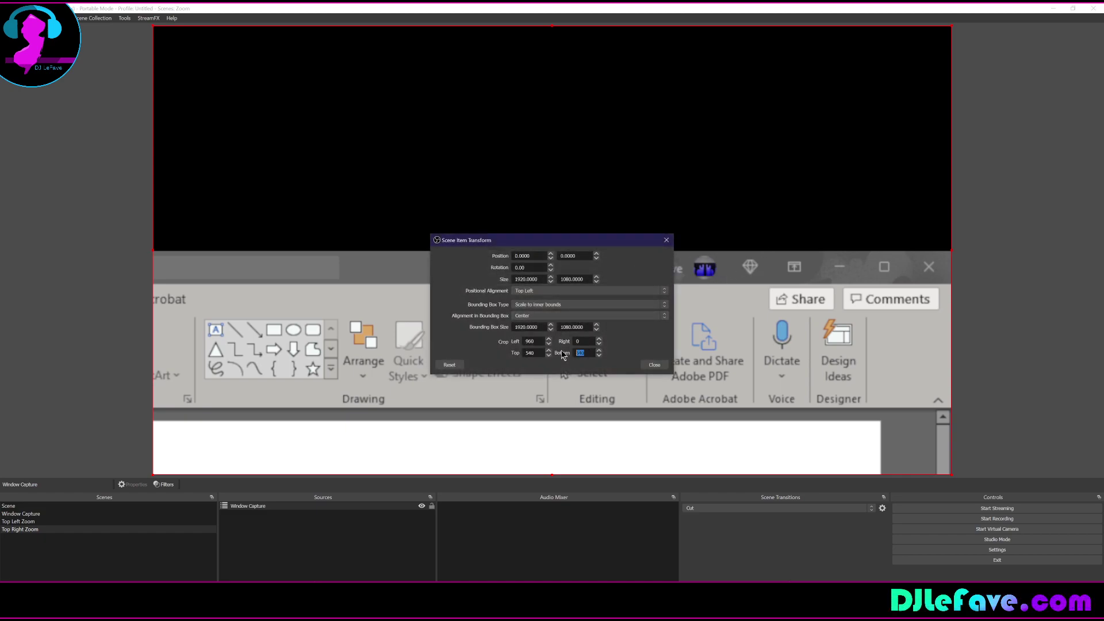
text(0)
click(658, 364)
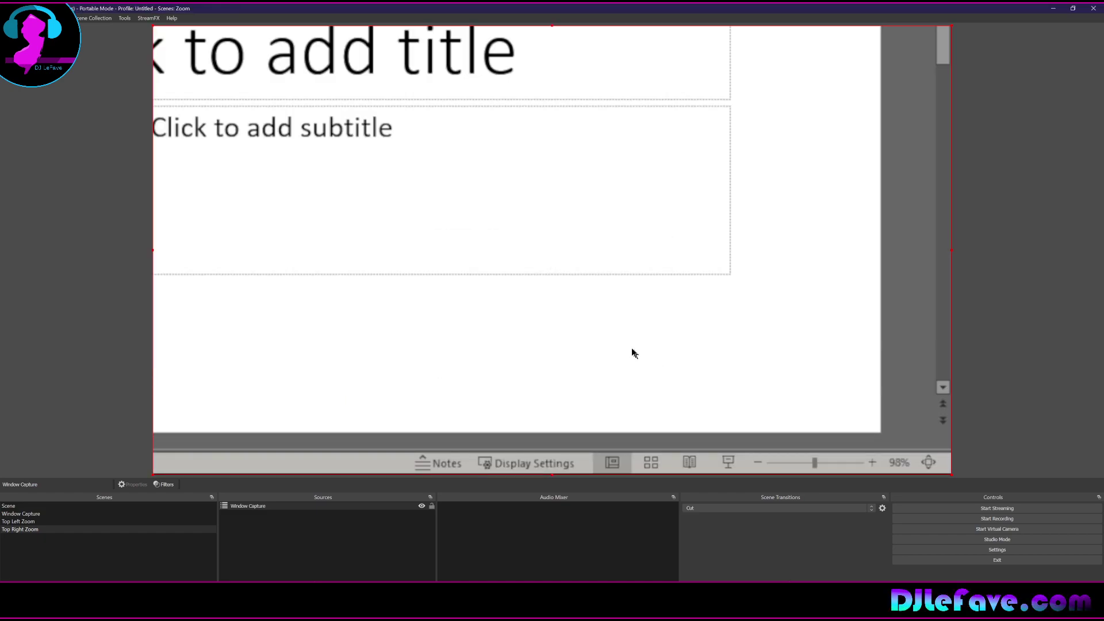
Set crop Top 0 and Bottom 540 so only the top-right quarter remains.
right_click(631, 348)
mouse_move(656, 234)
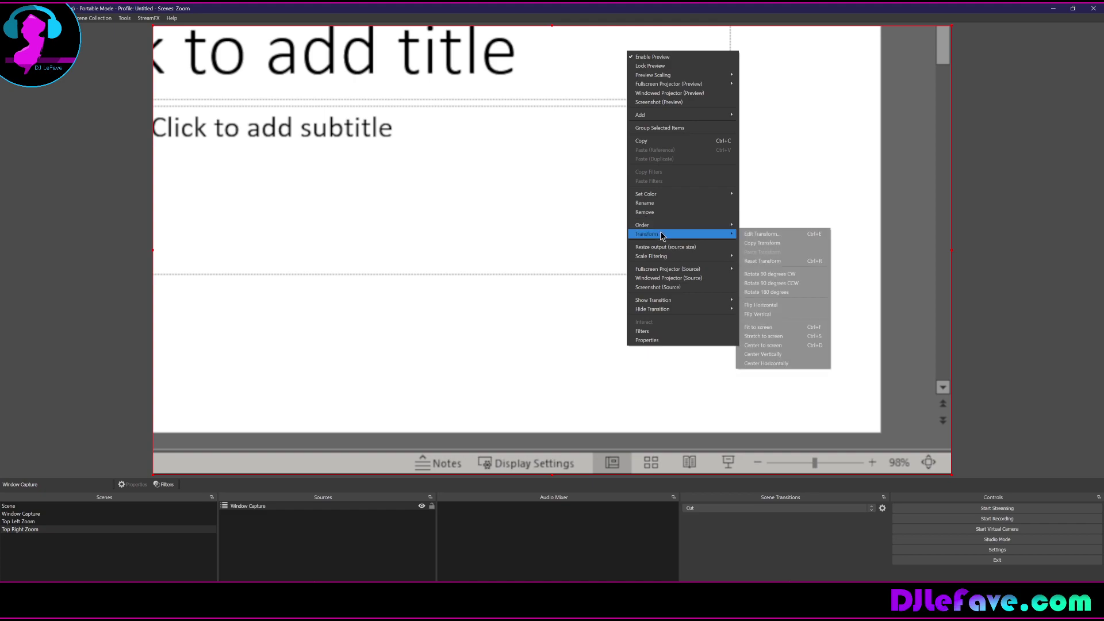
click(754, 236)
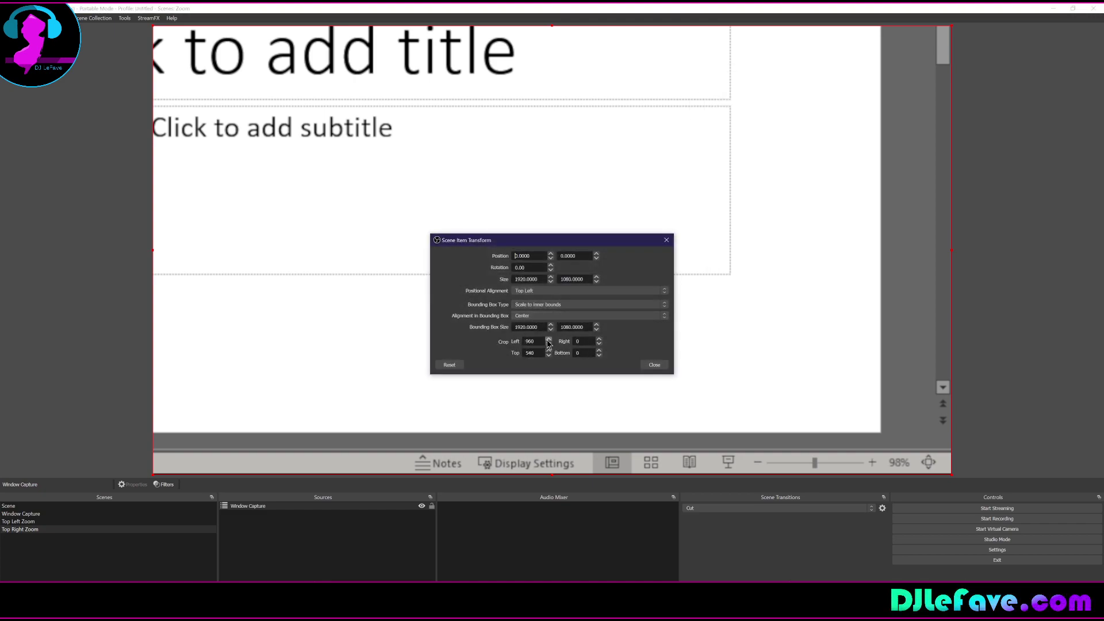
drag(537, 352, 506, 353)
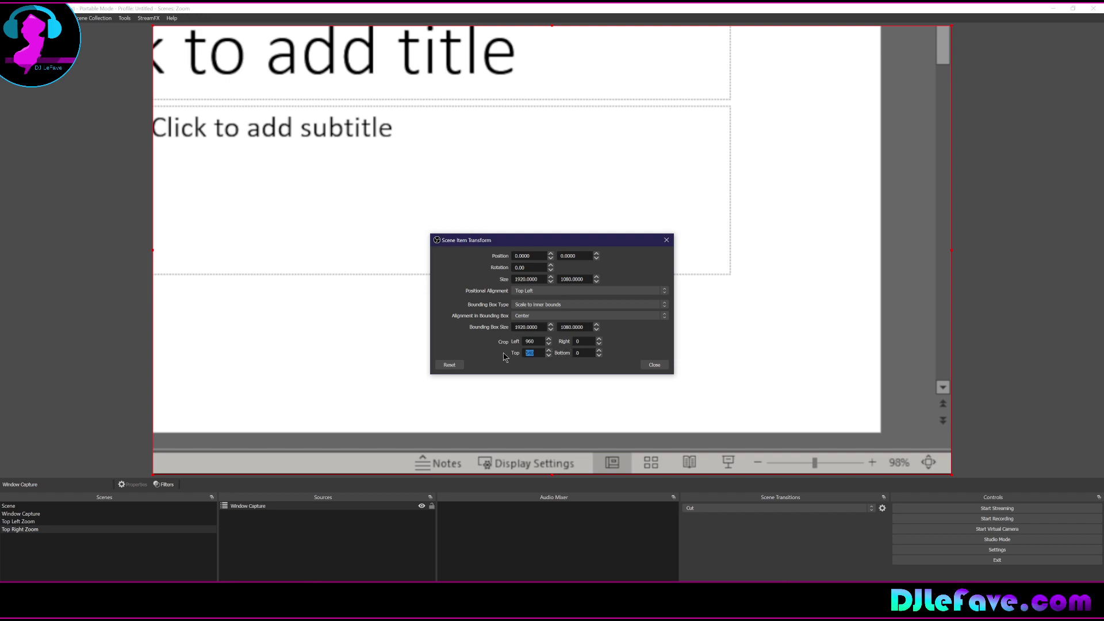
text(0540)
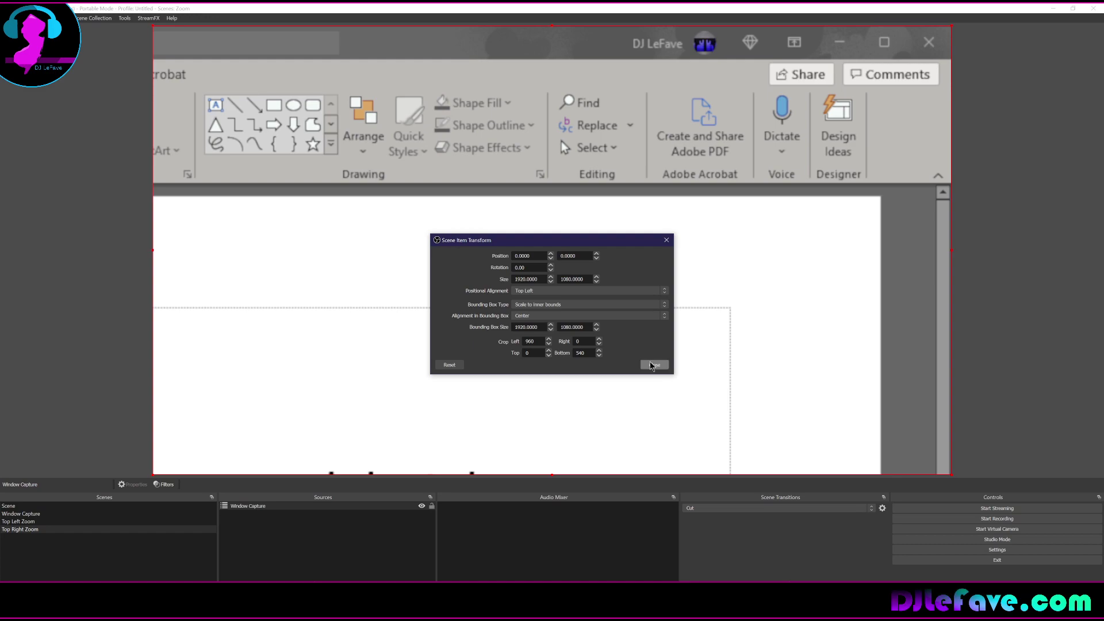
click(653, 364)
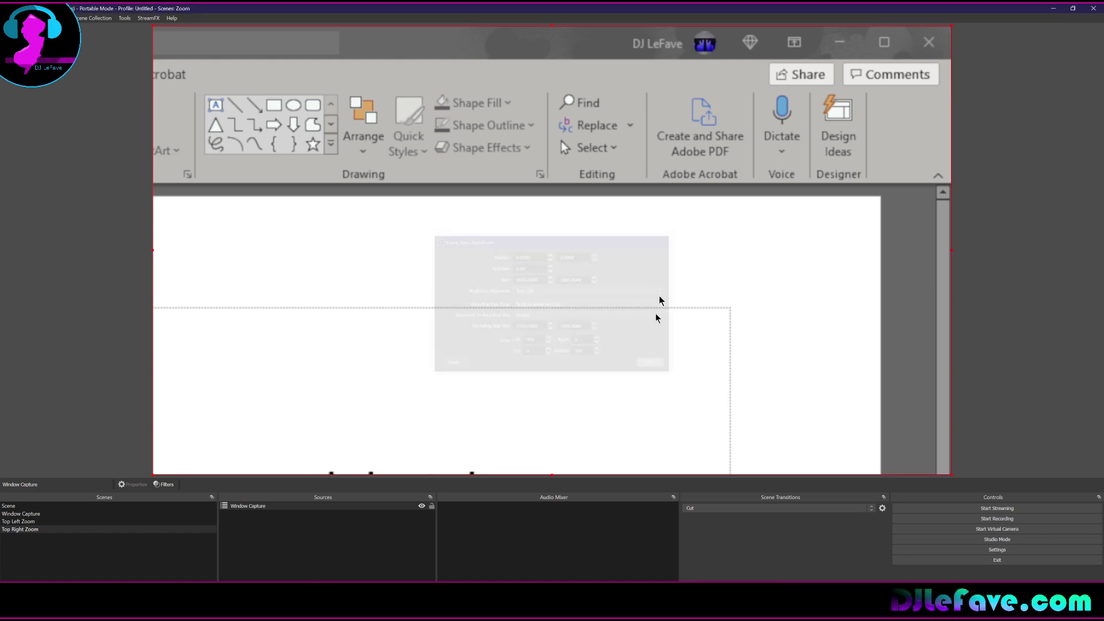
click(65, 522)
click(61, 529)
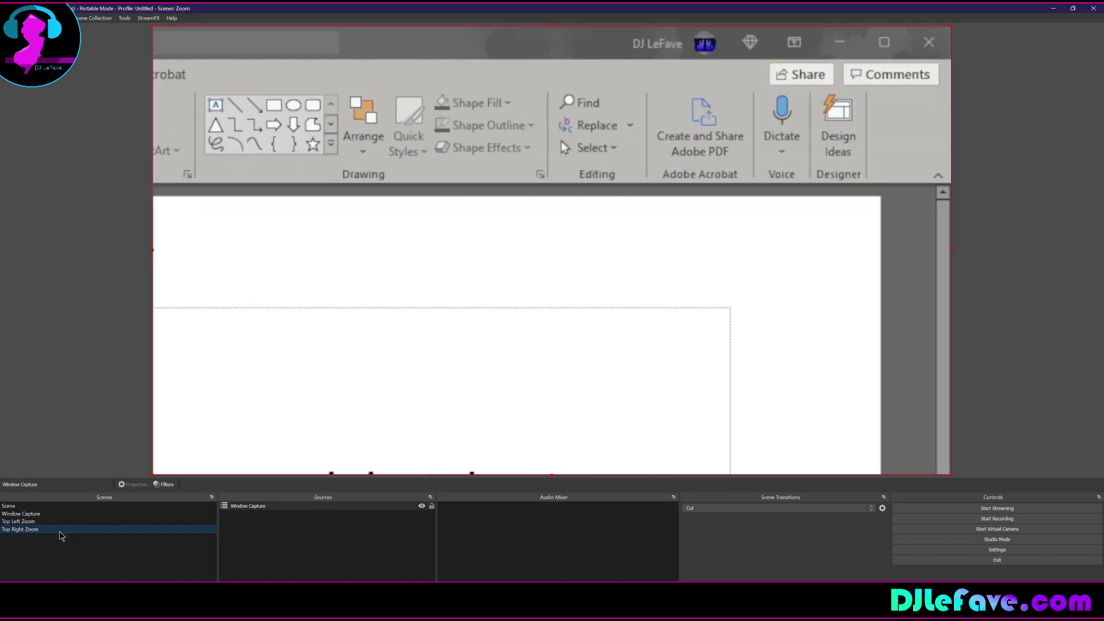
click(51, 515)
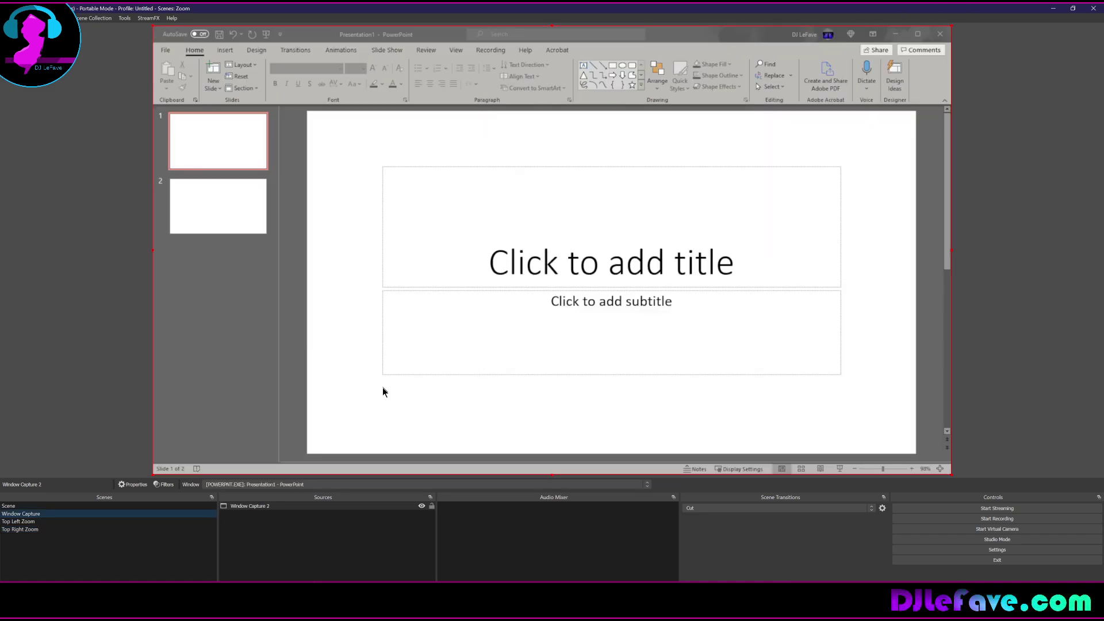
click(23, 522)
click(23, 529)
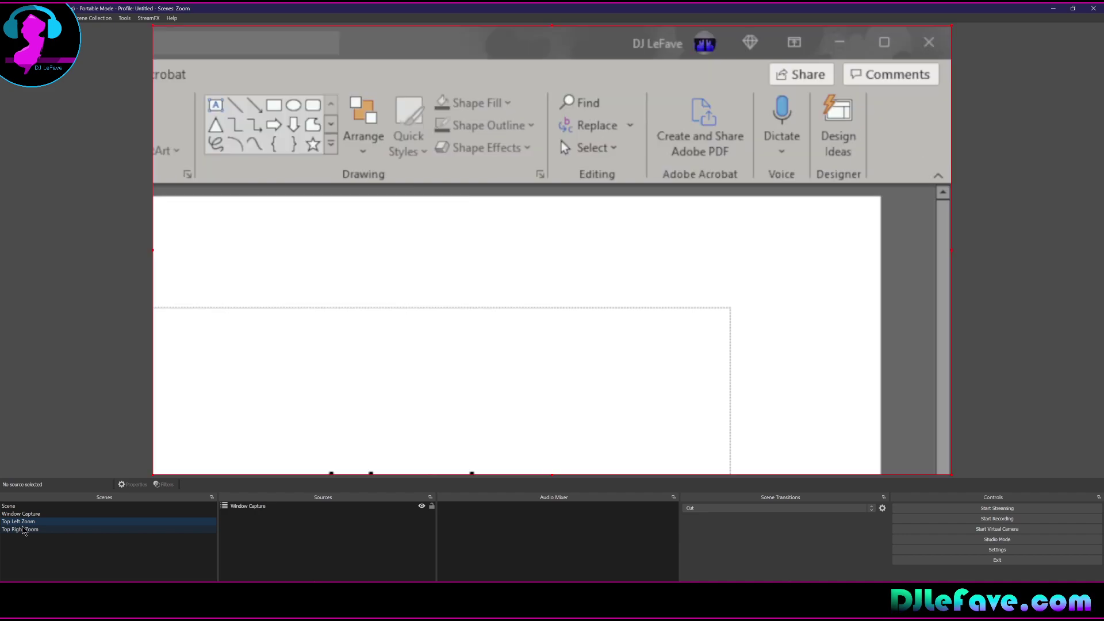
Duplicate the Top Right Zoom scene as Bottom Right.
right_click(23, 529)
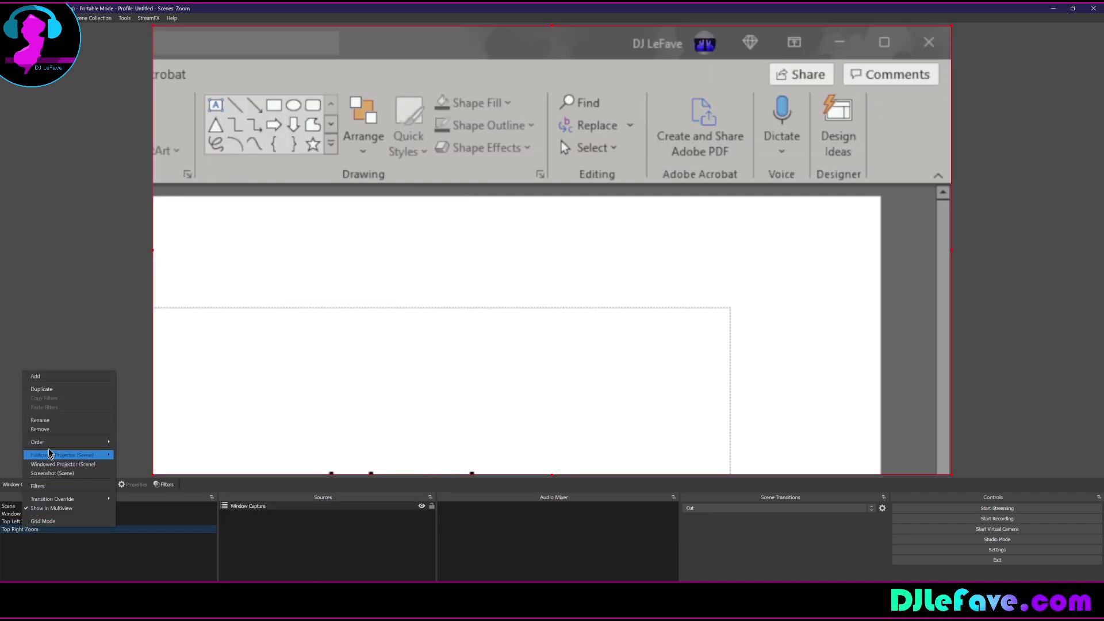
click(51, 394)
text(B)
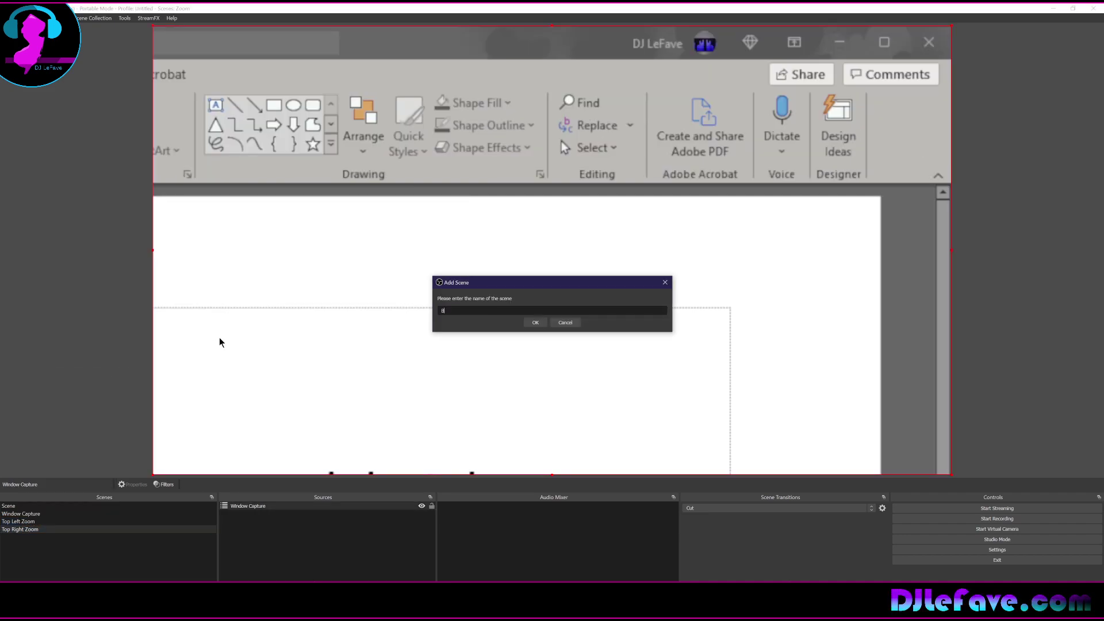
text(ottom Right)
key(Return)
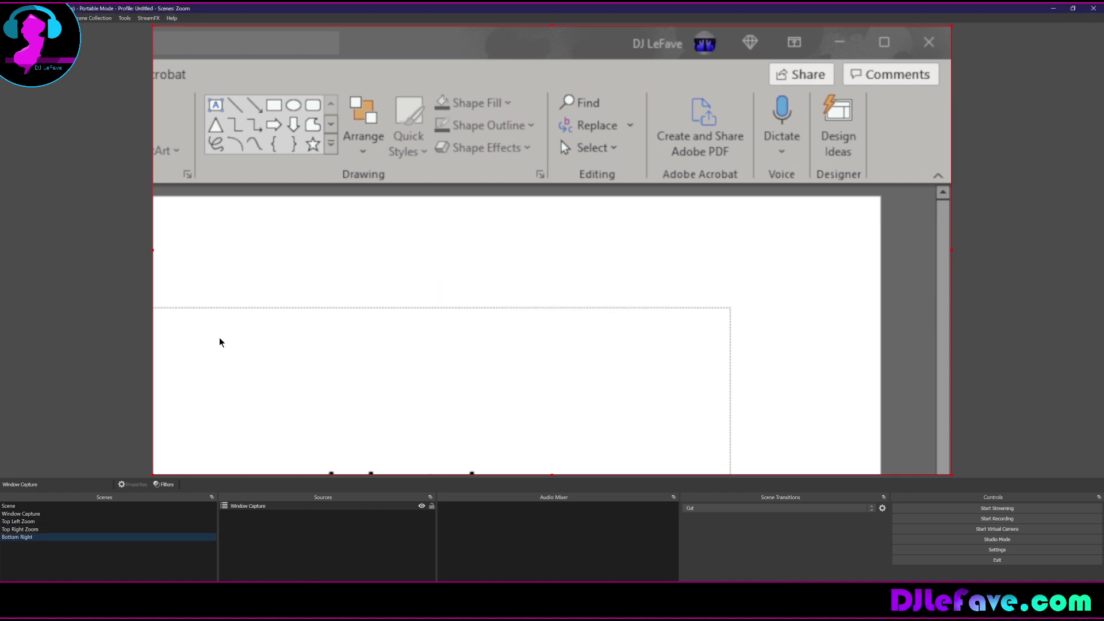
Set the Bottom Right capture crop to Top 540 and Bottom 0.
right_click(293, 406)
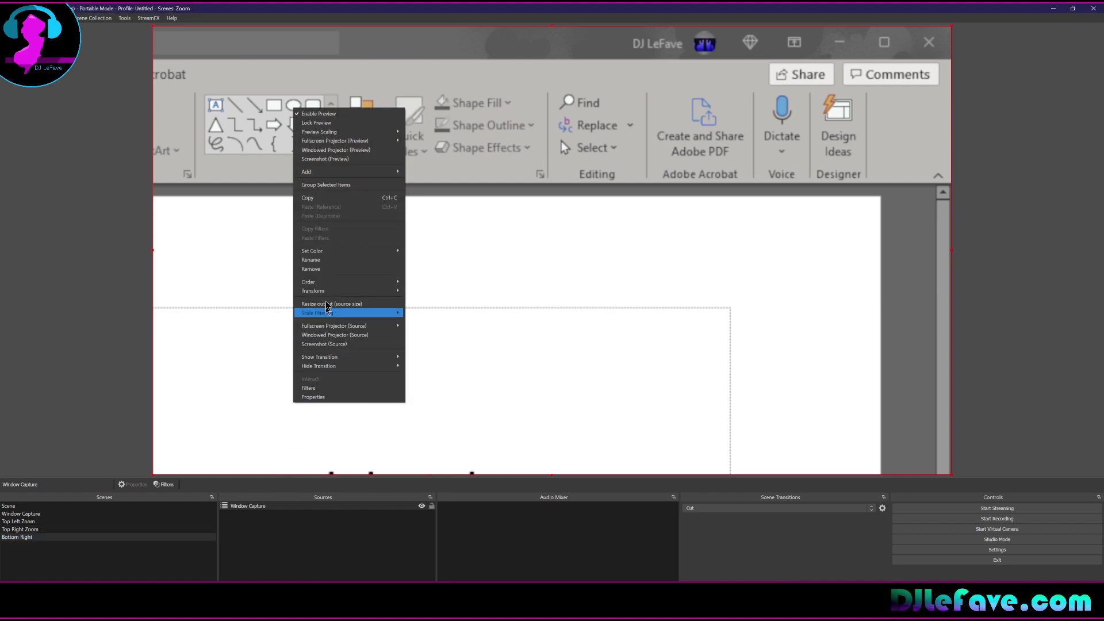
mouse_move(337, 295)
click(422, 292)
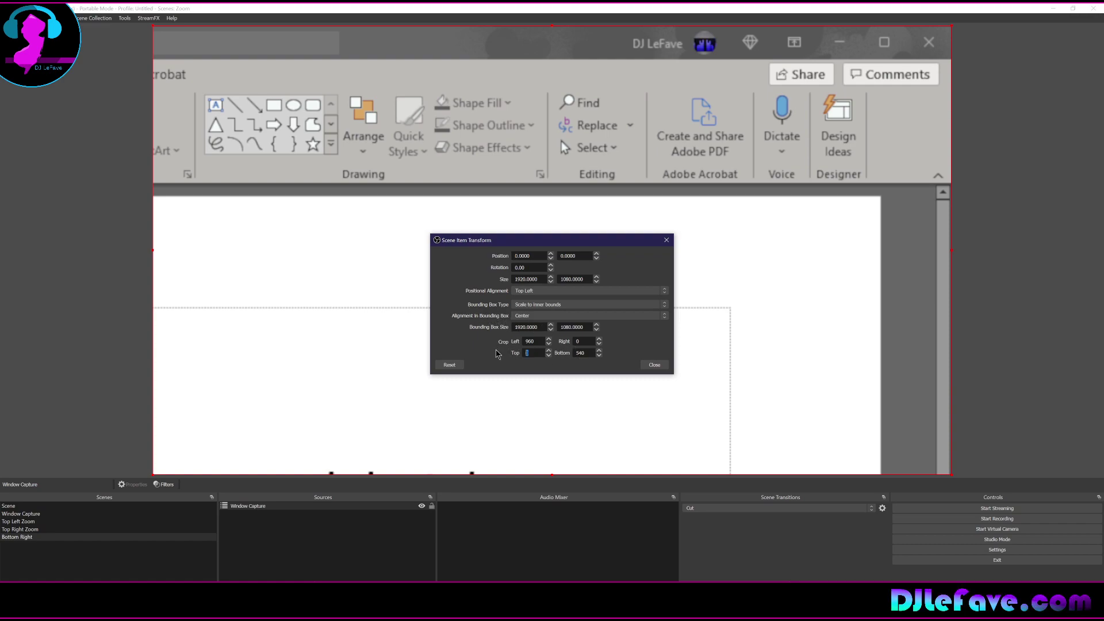
text(540)
text(0)
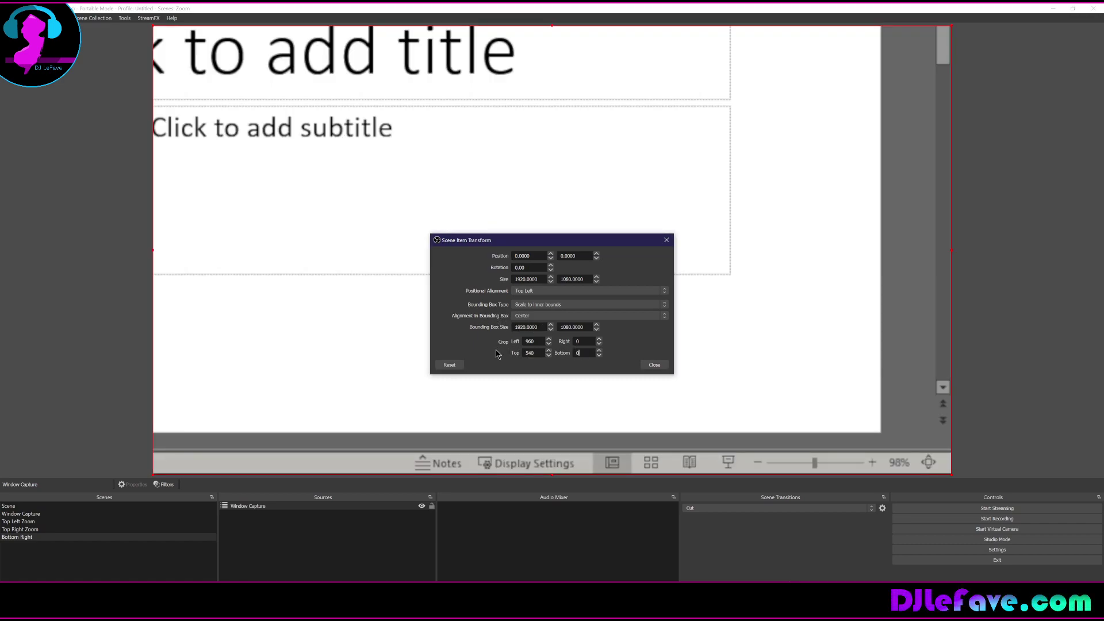
click(654, 365)
Duplicate the Top Left Zoom scene and begin naming the copy Bottom Left.
click(23, 521)
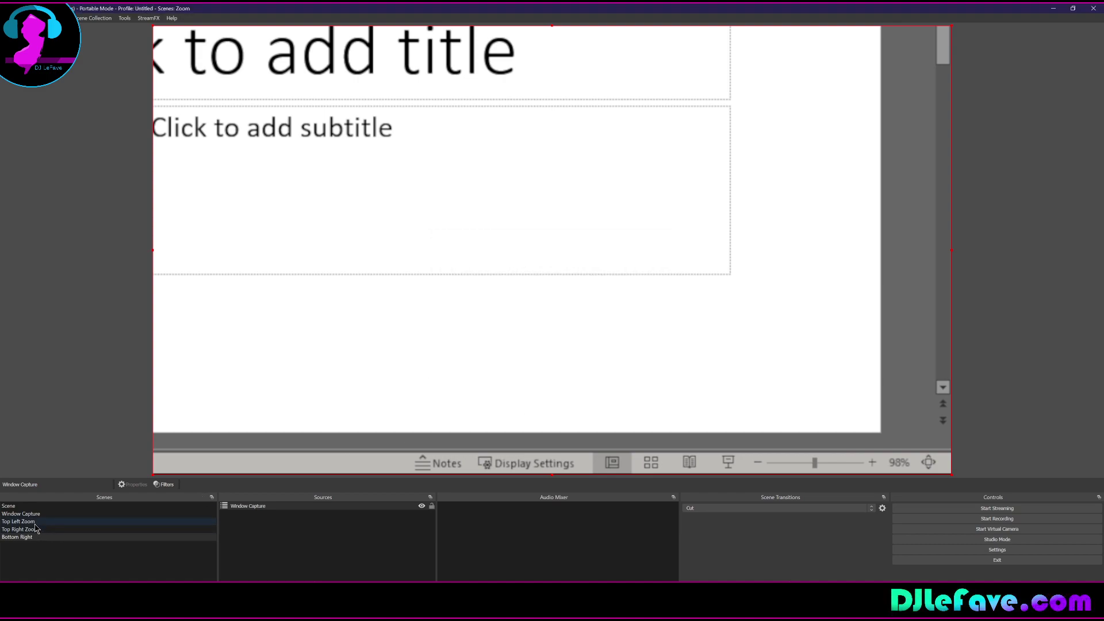
right_click(36, 522)
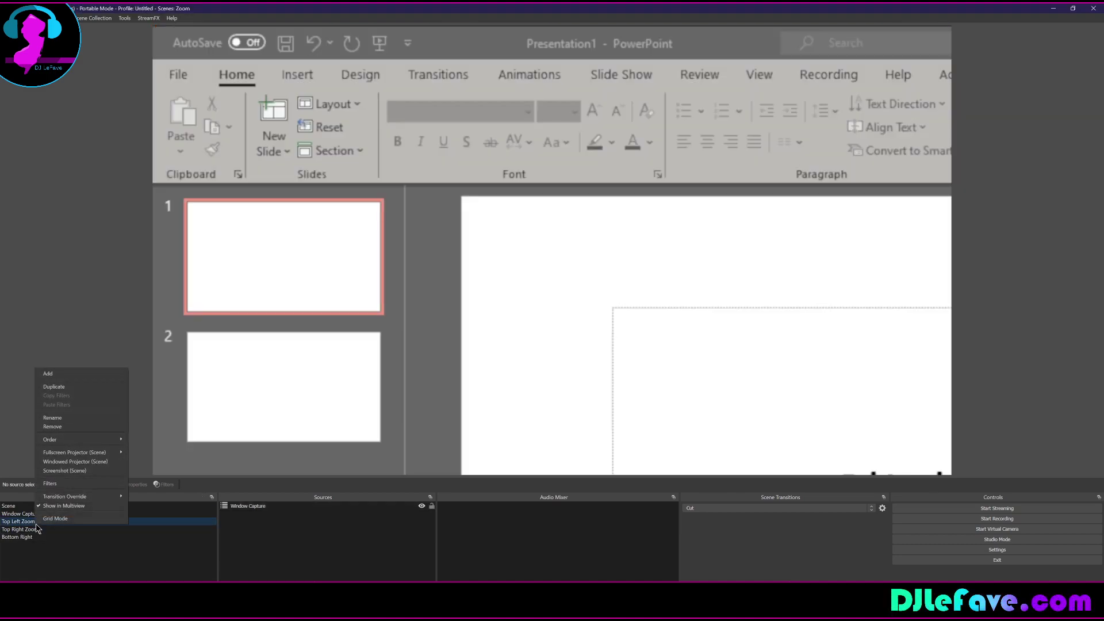
click(62, 386)
text(Bottom Left)
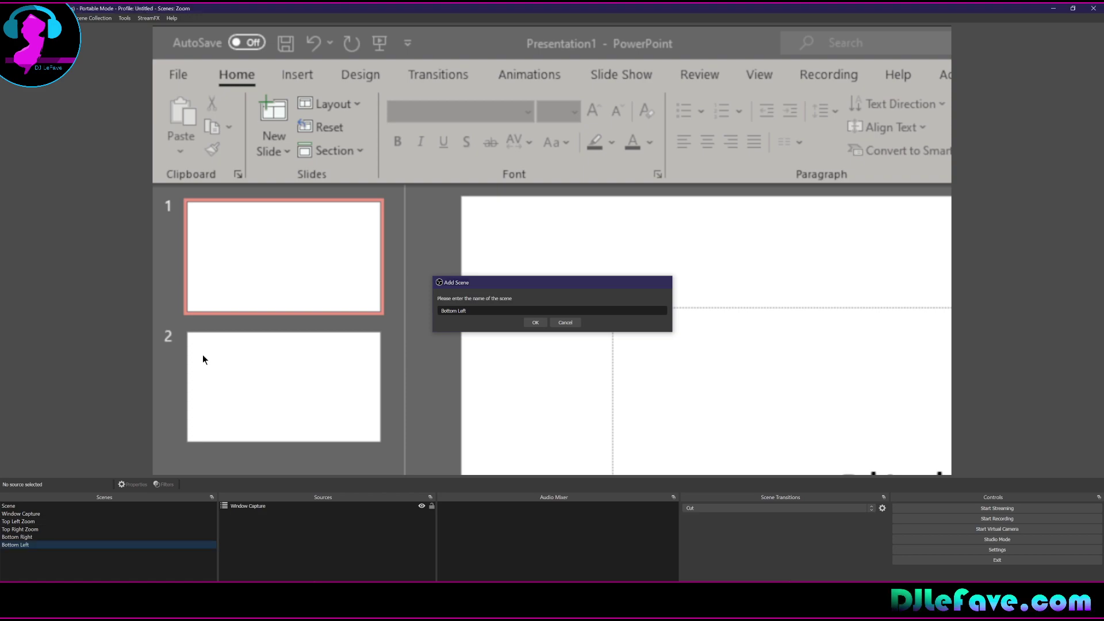
Name the copy Bottom Left and set its capture crop to Bottom 0, Top 540.
key(Return)
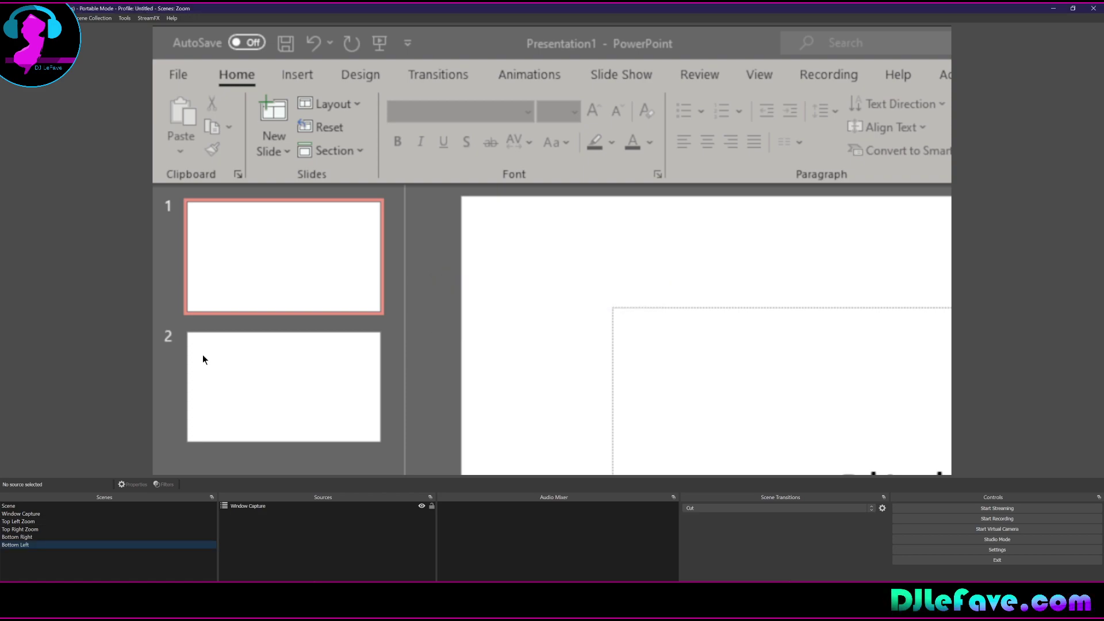
right_click(238, 344)
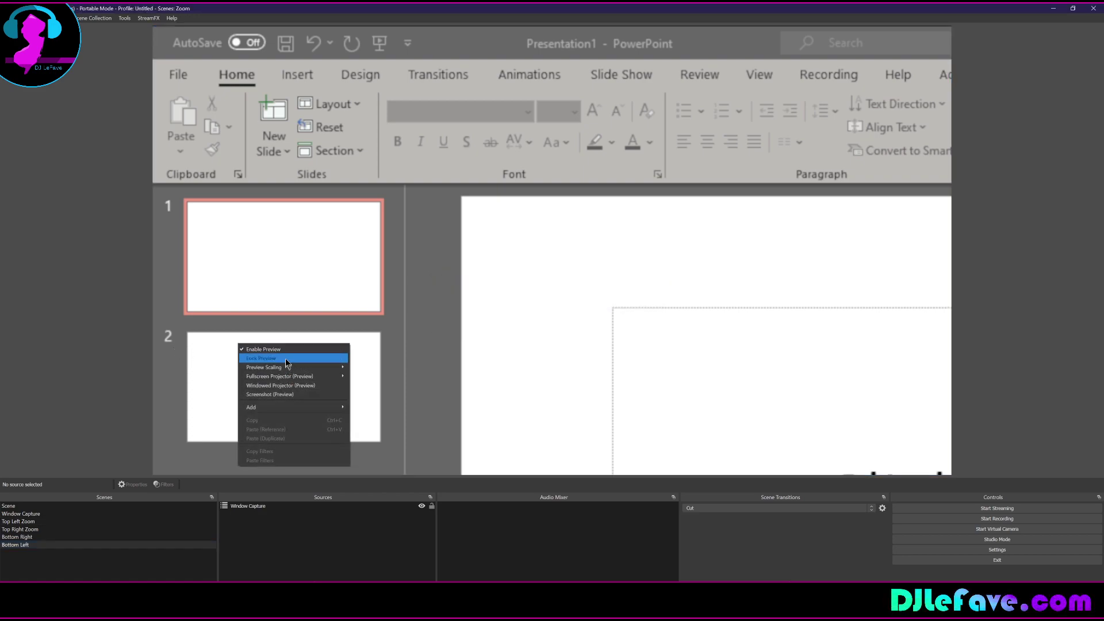
click(413, 309)
right_click(410, 308)
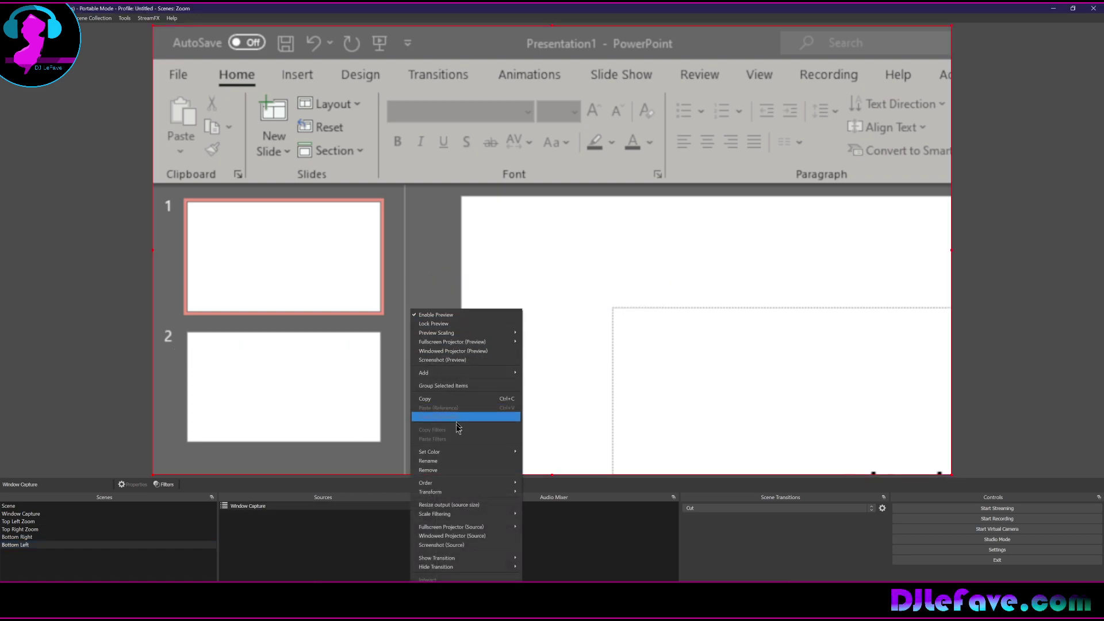
mouse_move(474, 494)
click(543, 493)
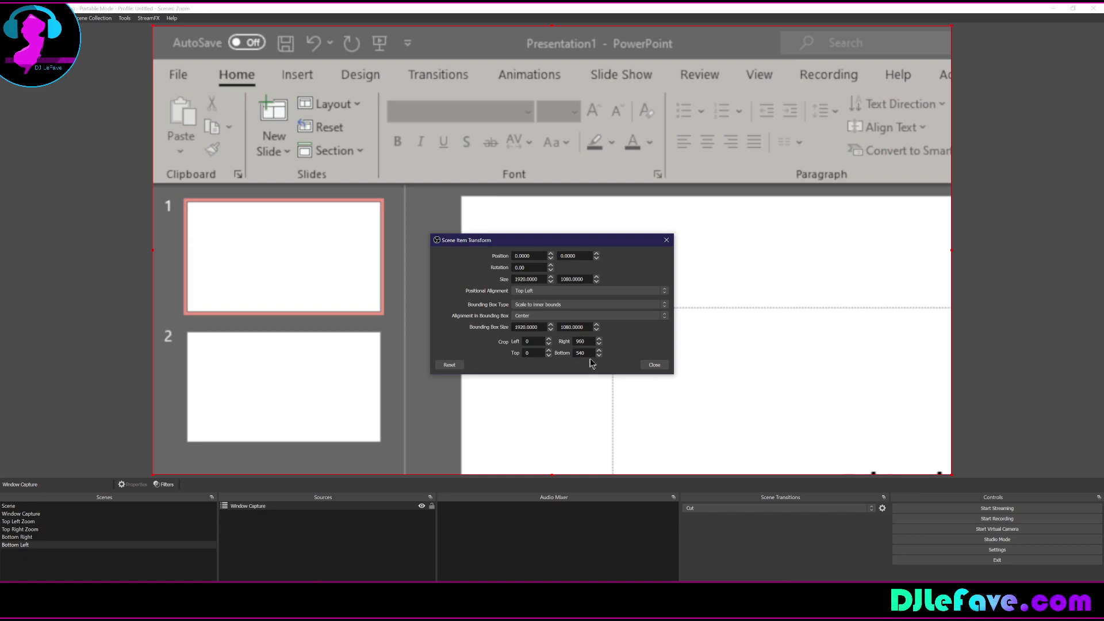
drag(590, 351, 561, 349)
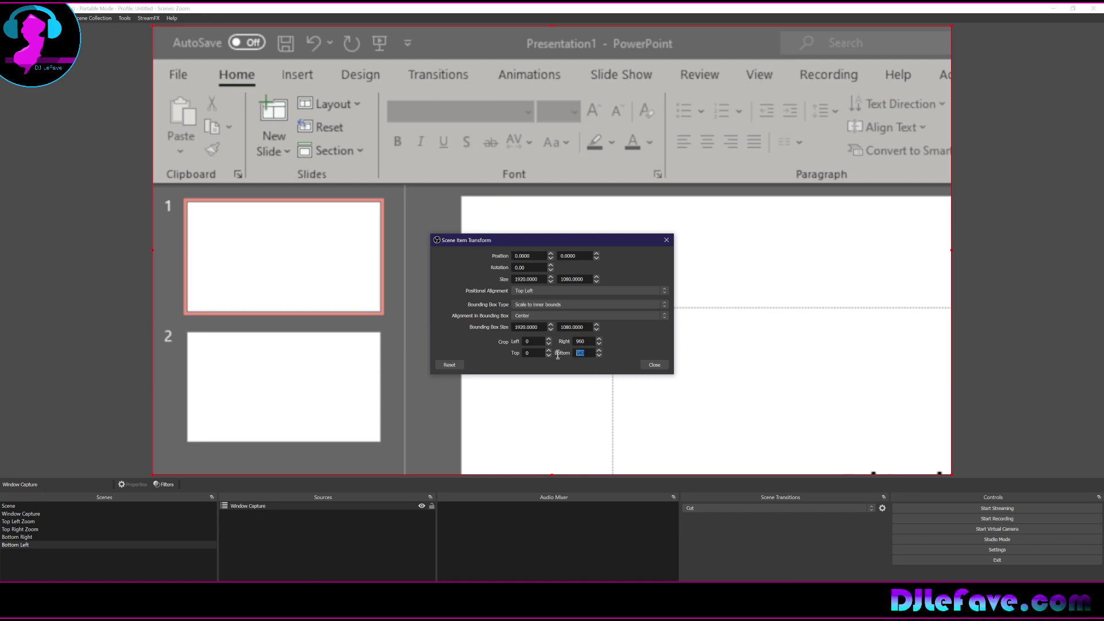
text(0)
key(shift+Tab)
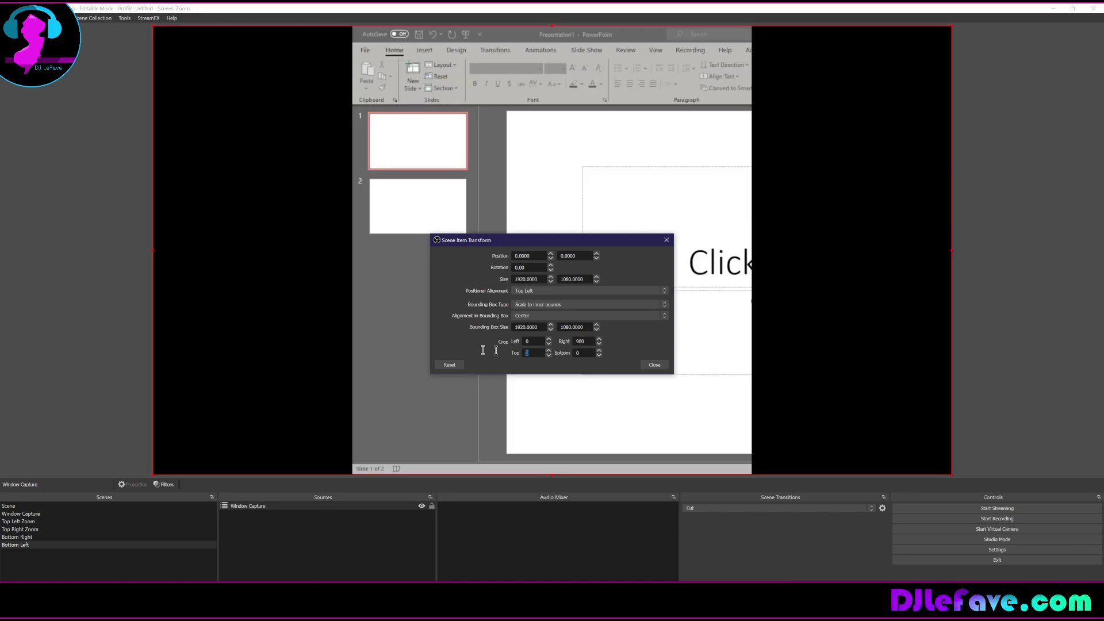
text(540)
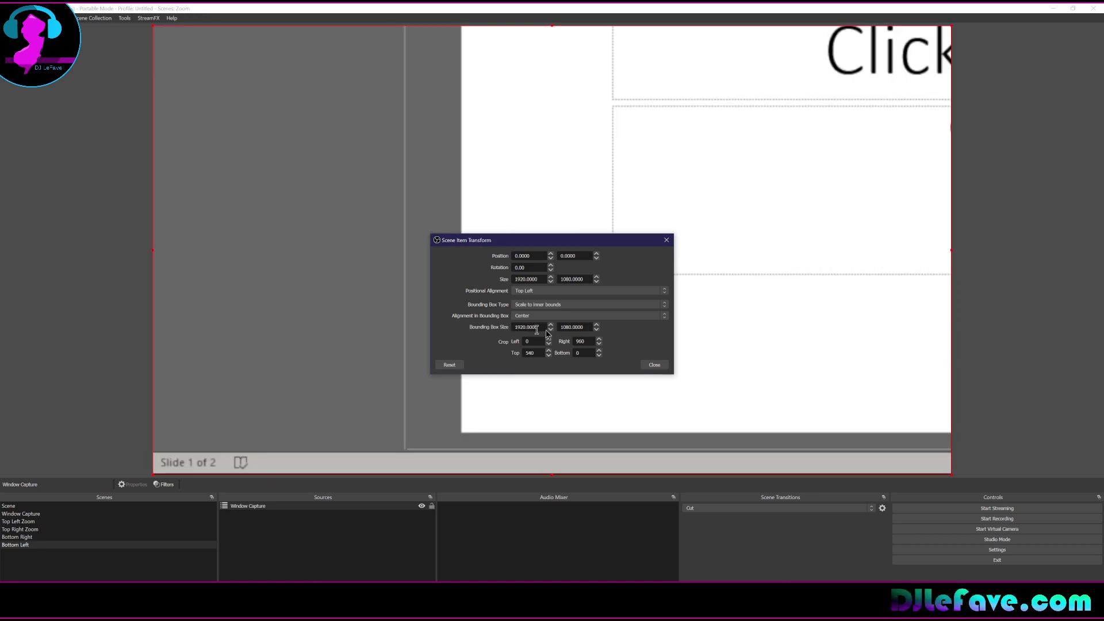
click(666, 365)
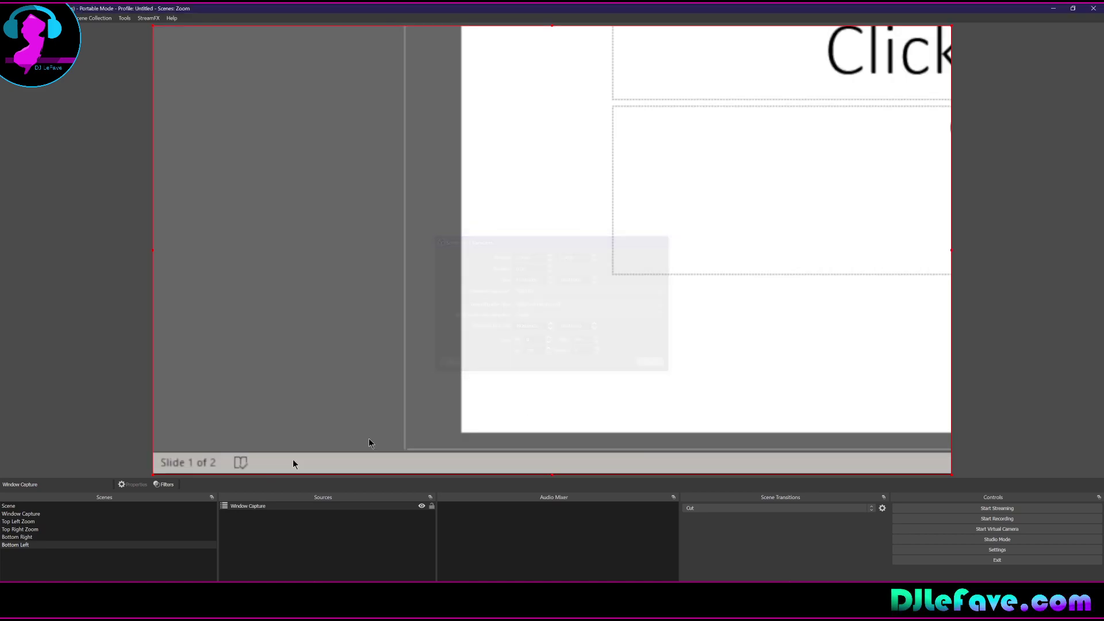
Preview each corner zoom scene in turn, ending on the full Window Capture scene.
click(46, 522)
click(45, 529)
click(43, 537)
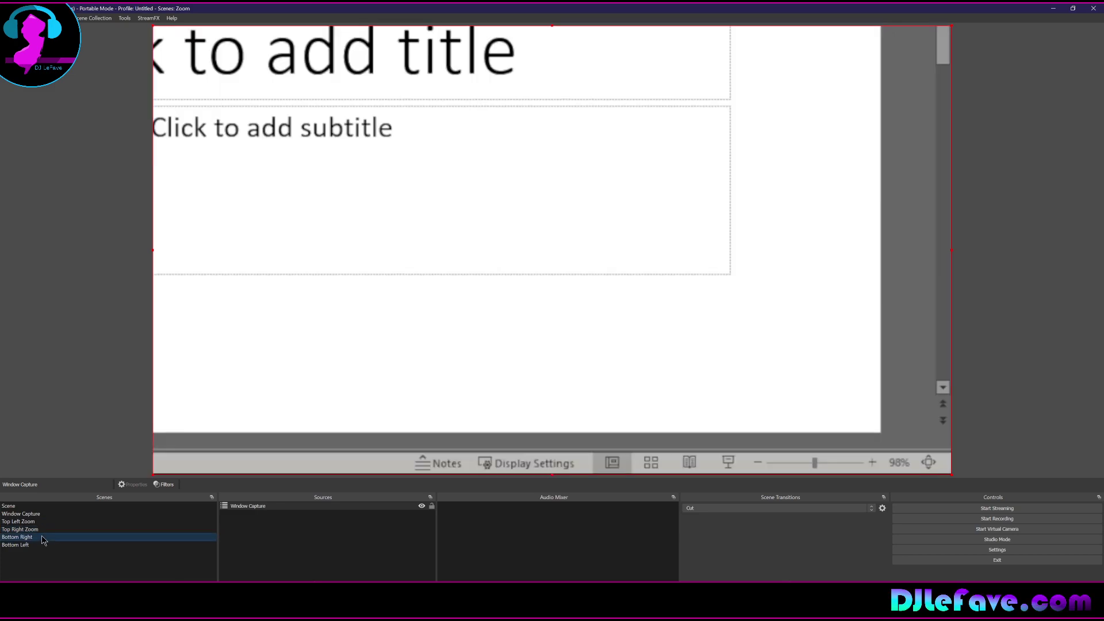
click(40, 545)
click(32, 514)
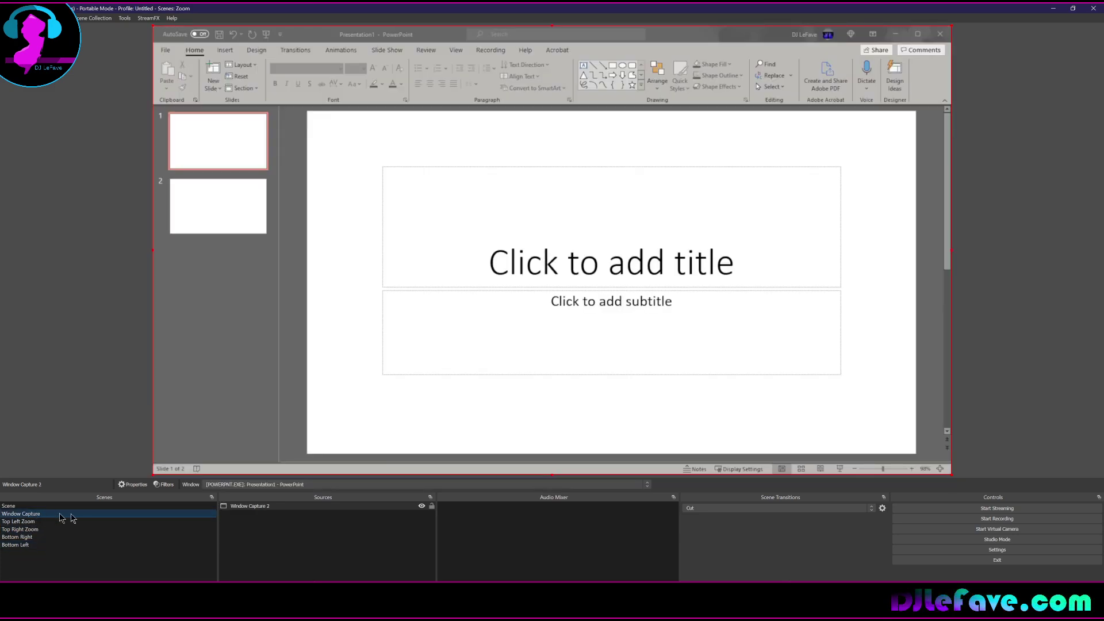
In Settings > Hotkeys, assign number-pad switch keys to the zoom scenes, Num 3 for Bottom Left.
click(988, 547)
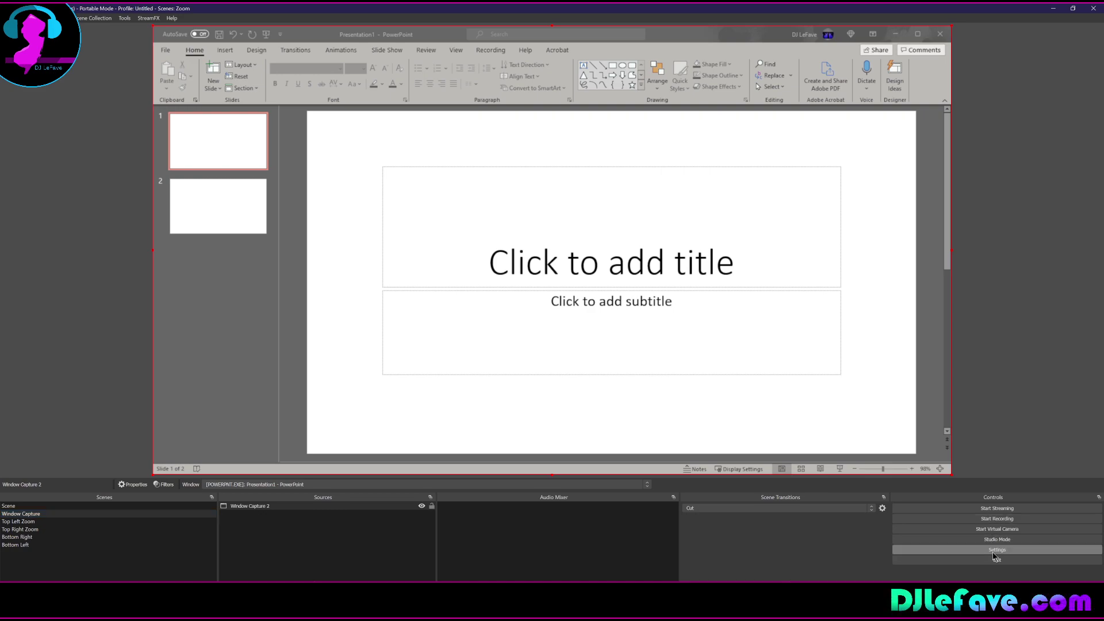
click(371, 269)
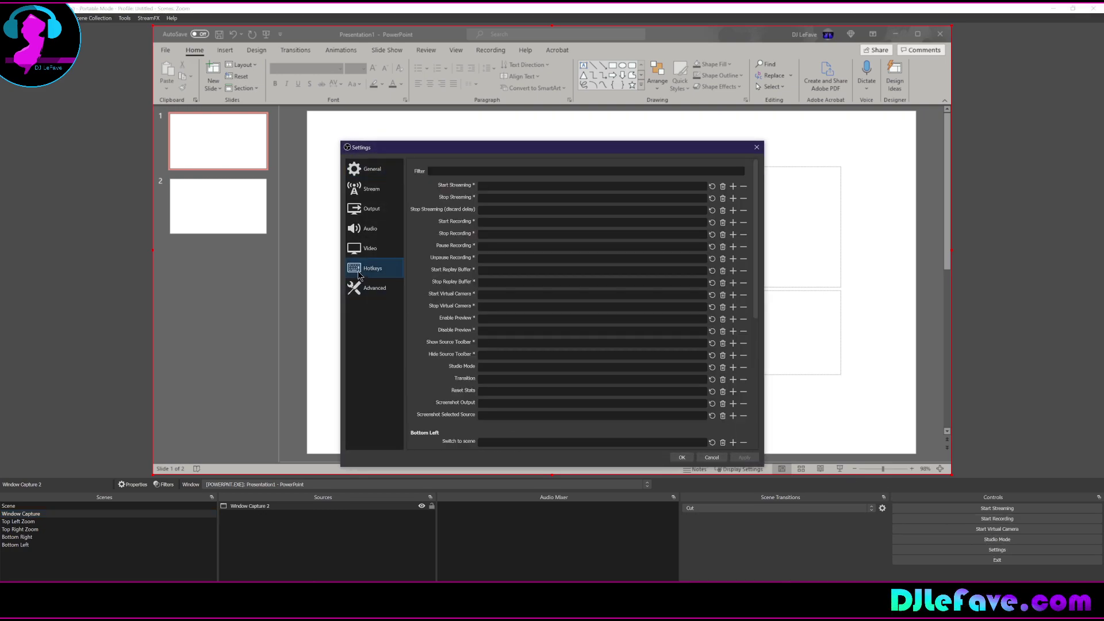
scroll(434, 297, down, 3)
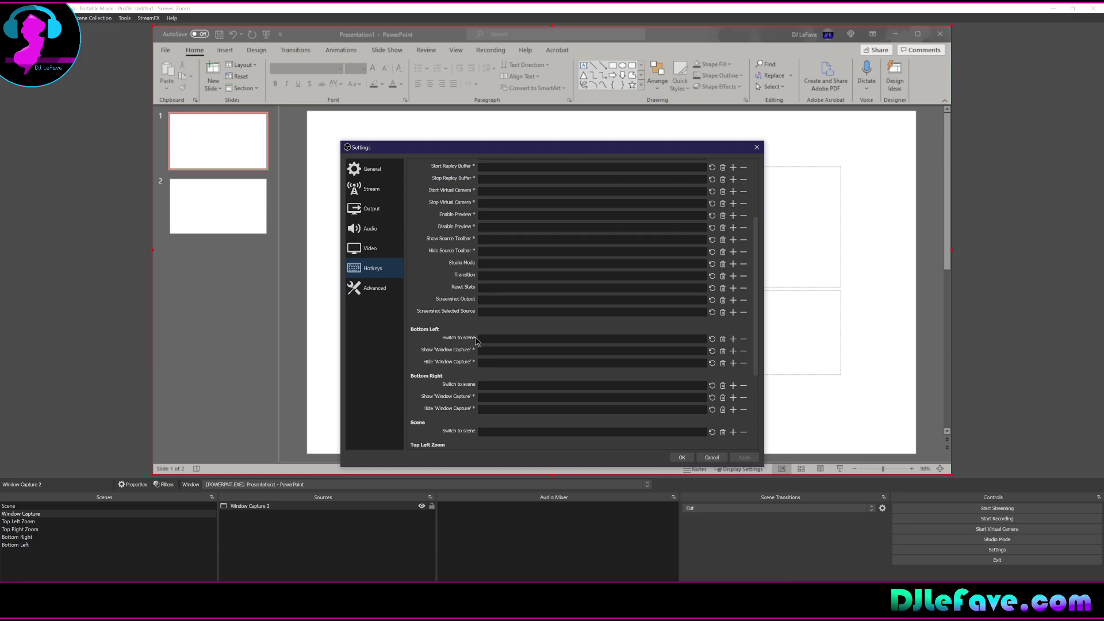
scroll(455, 356, down, 2)
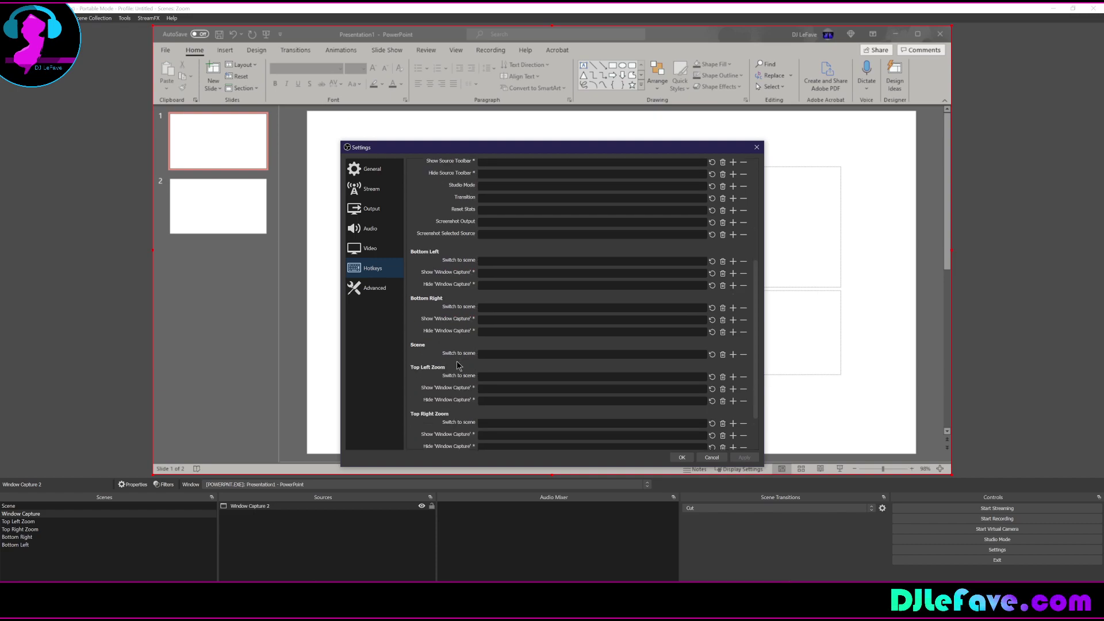
scroll(468, 330, down, 2)
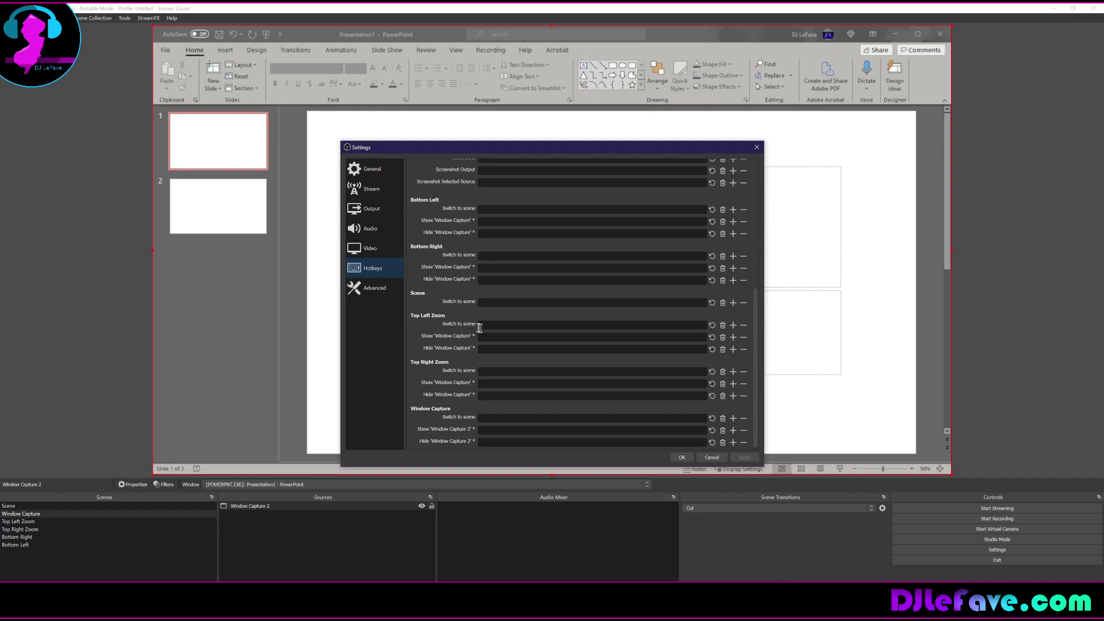
click(490, 325)
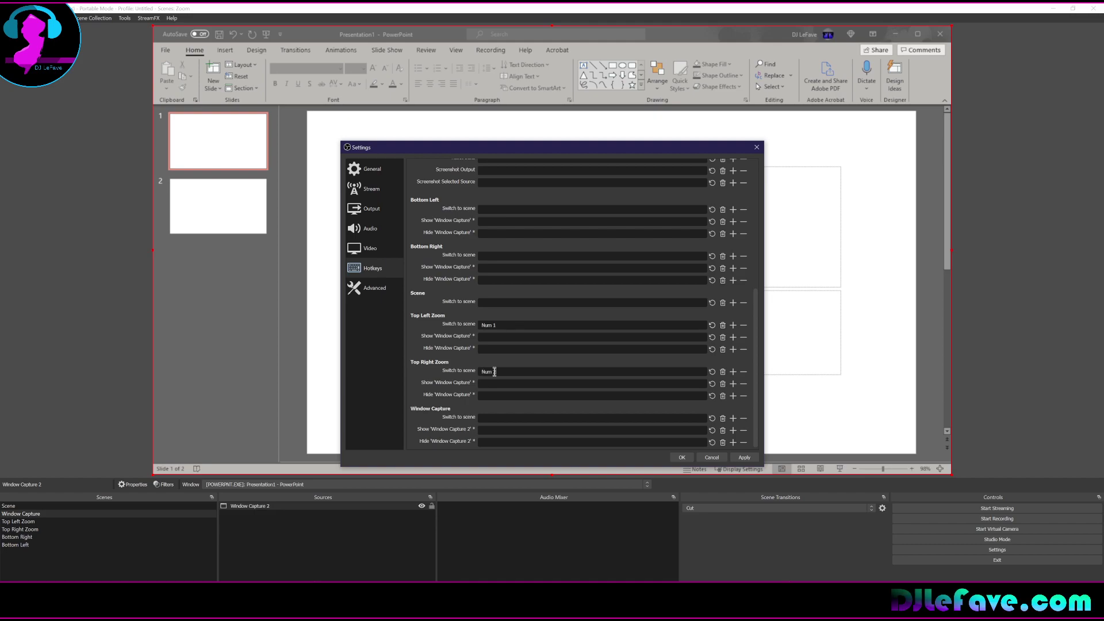
scroll(517, 368, up, 3)
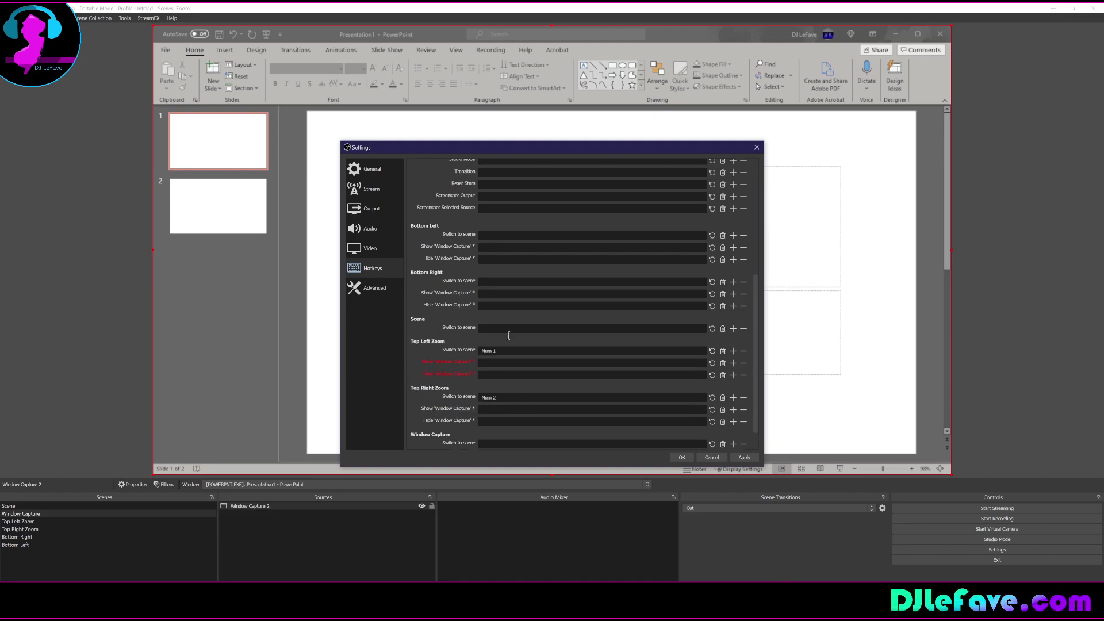
click(499, 311)
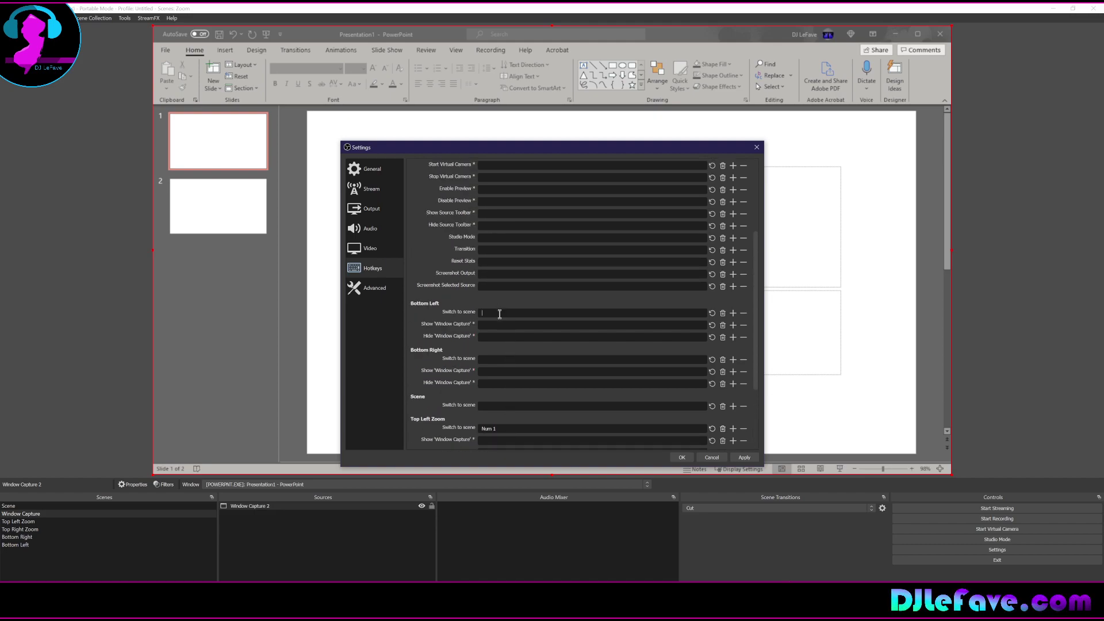
key(KP_3)
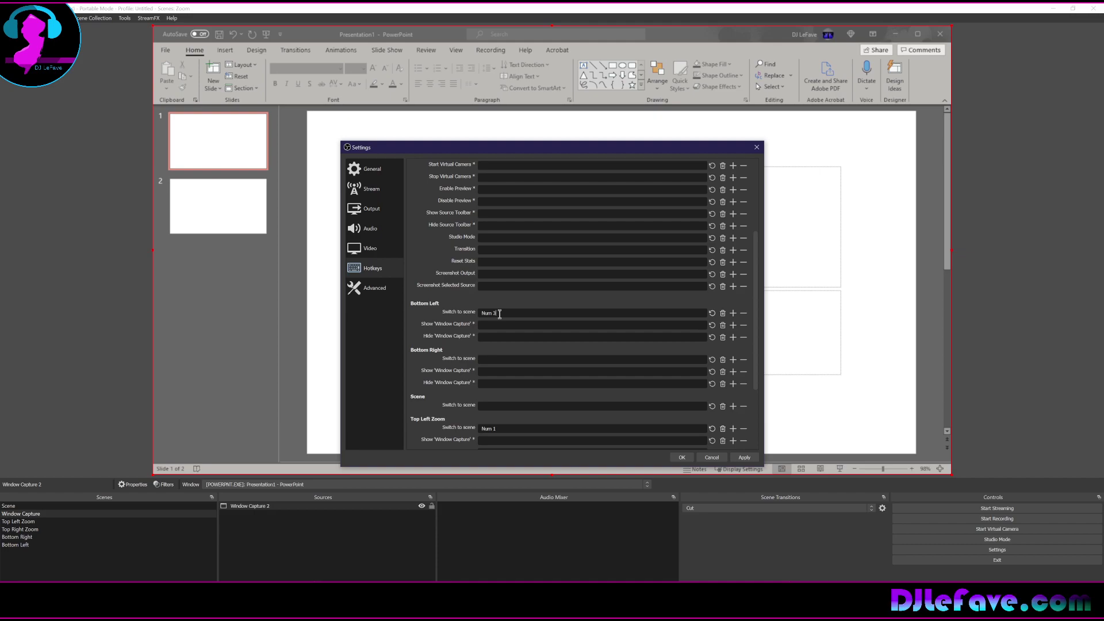
click(525, 360)
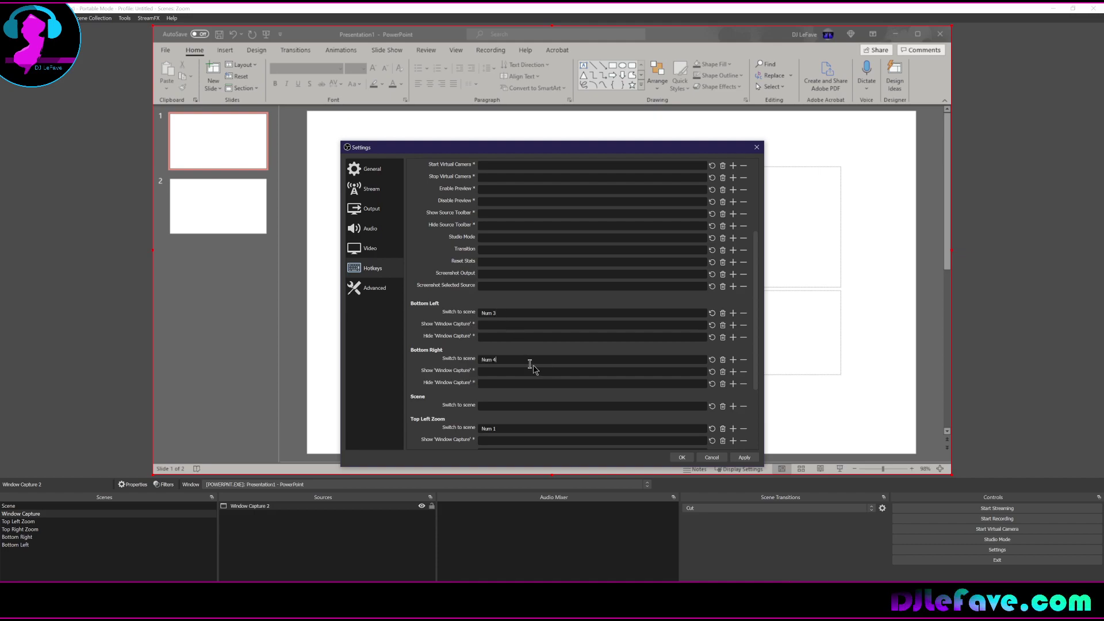
Save the new hotkeys and cycle through the Top Left, Top Right, Bottom Left and Bottom Right zooms.
click(680, 457)
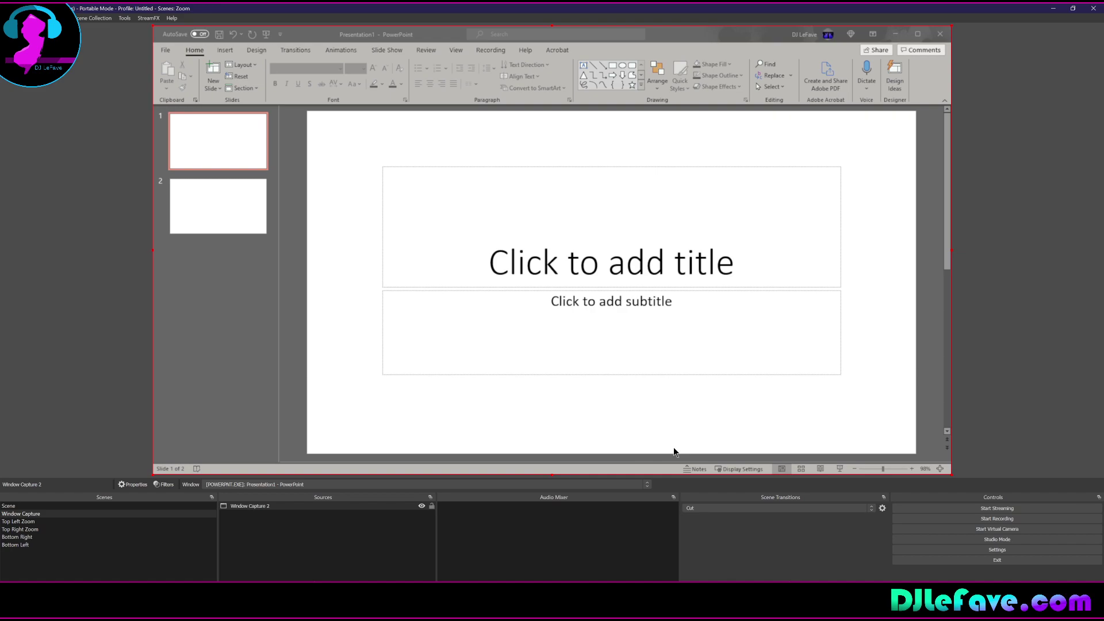
key(KP_7)
key(KP_9)
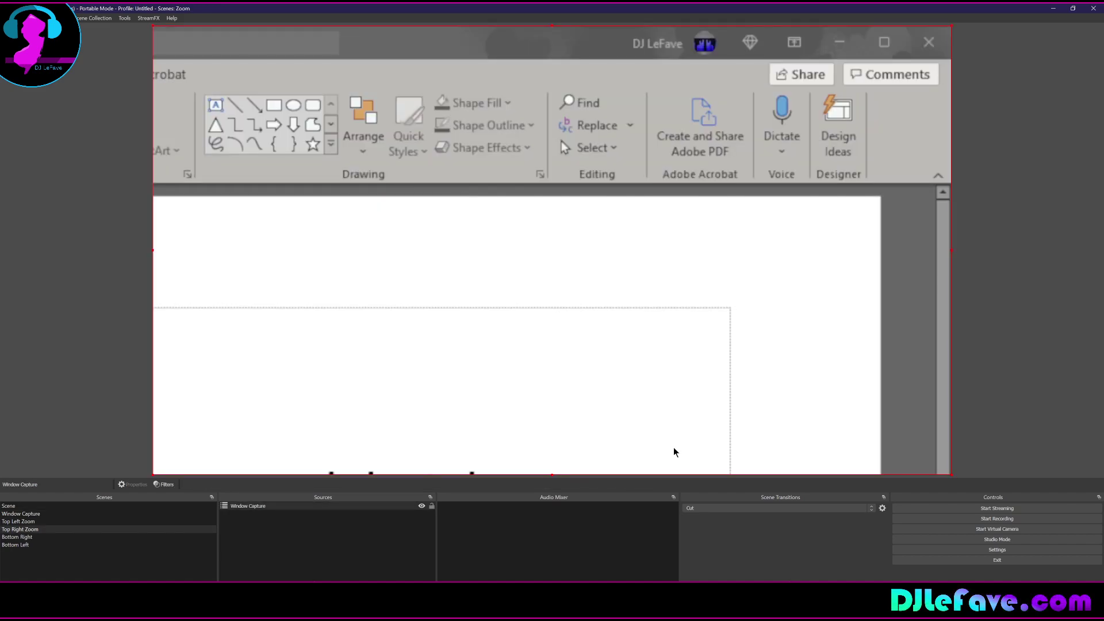
key(KP_1)
key(KP_3)
Switch among the corner zoom scenes again, ending on Top Left Zoom.
key(KP_7)
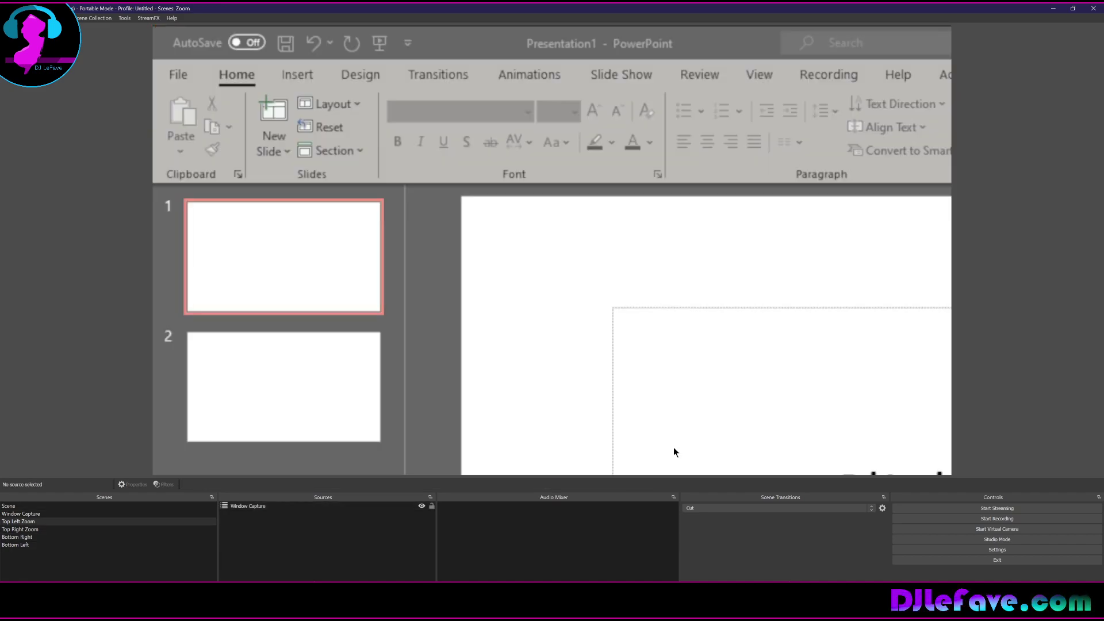
key(KP_9)
key(KP_1)
key(KP_9)
key(KP_7)
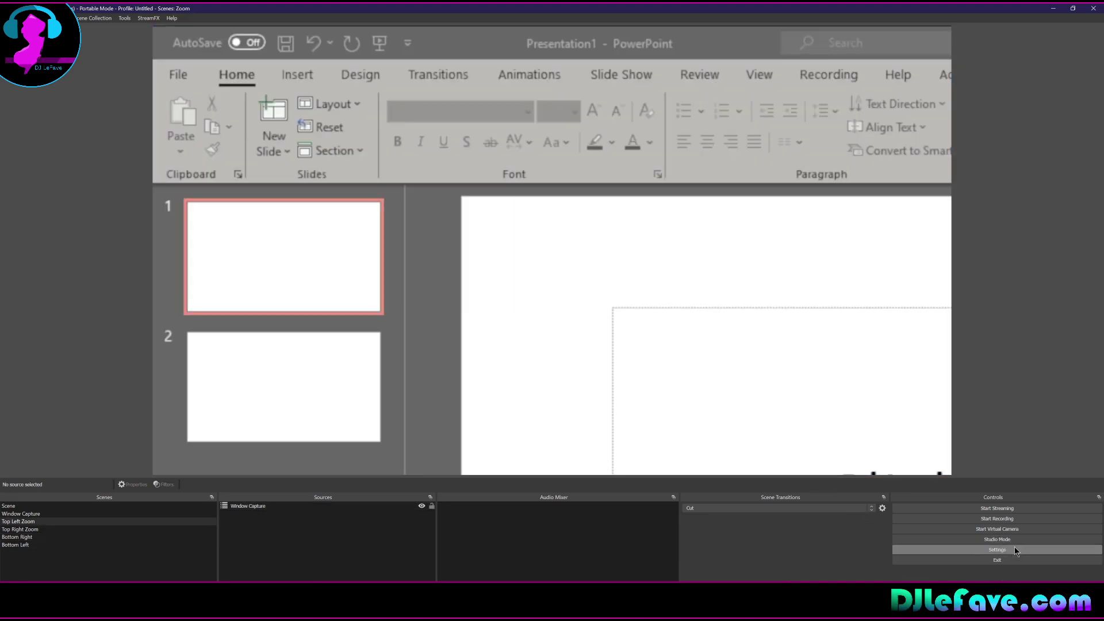
Check in the Hotkeys settings that Window Capture's 'Switch to scene' hotkey is Num 5, then confirm.
click(999, 550)
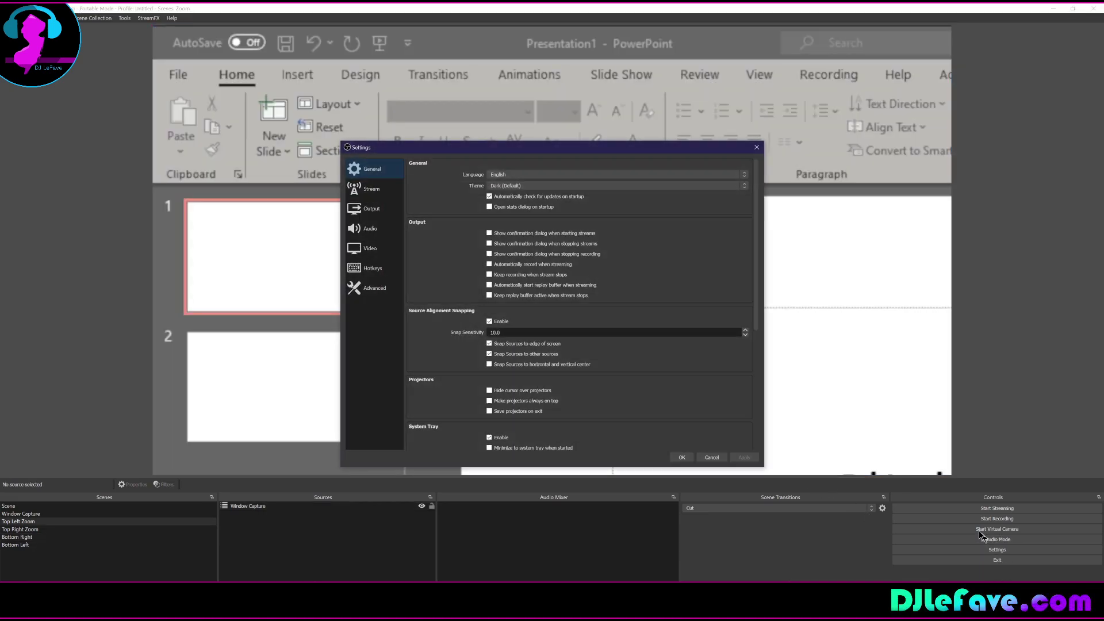
click(375, 269)
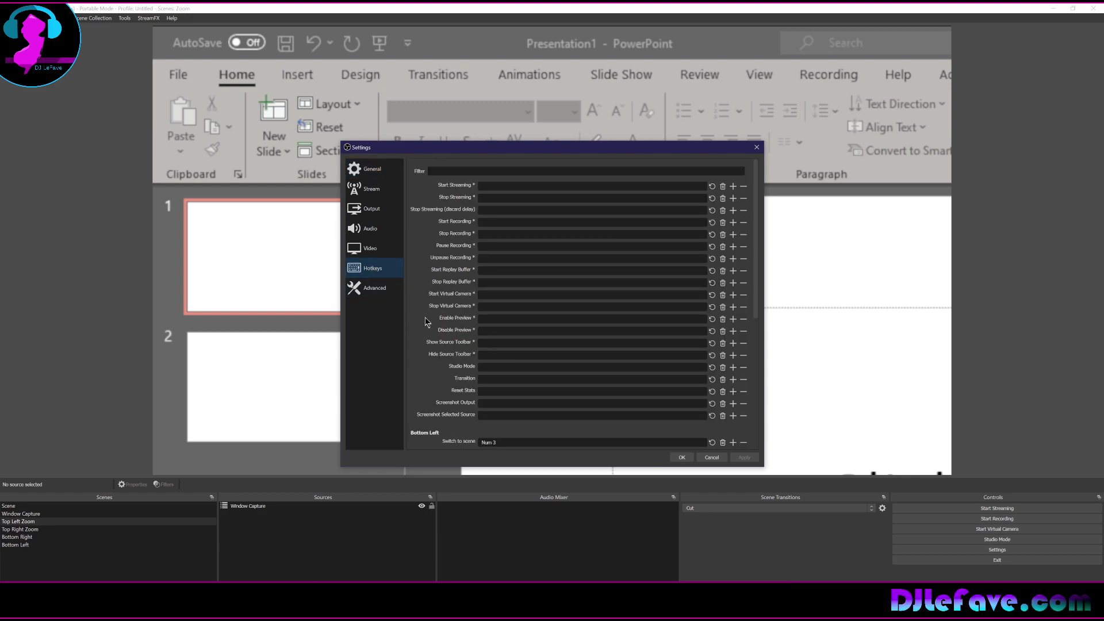
scroll(444, 311, down, 2)
scroll(443, 311, down, 4)
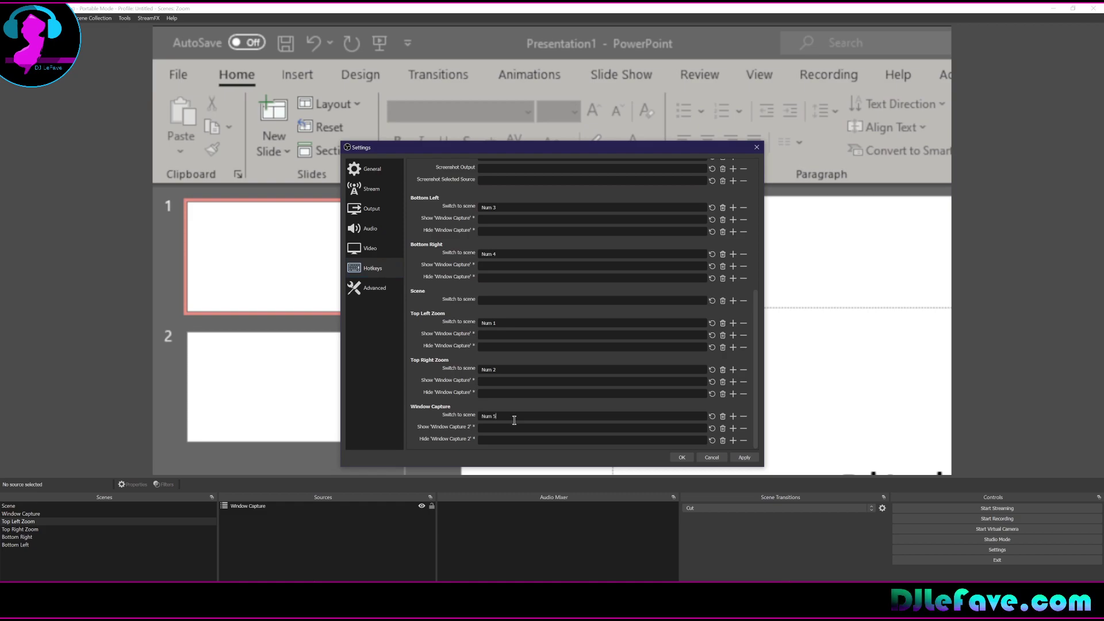
click(682, 457)
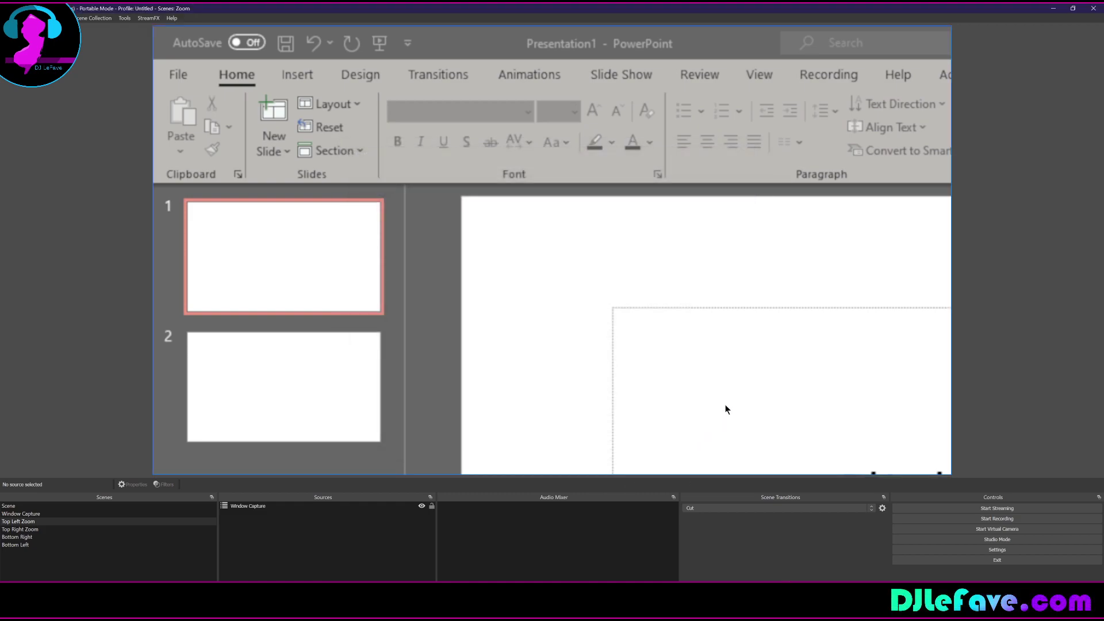
Switch from Window Capture through the Top Left, Top Right and Bottom Right zooms, then back.
key(ctrl+1)
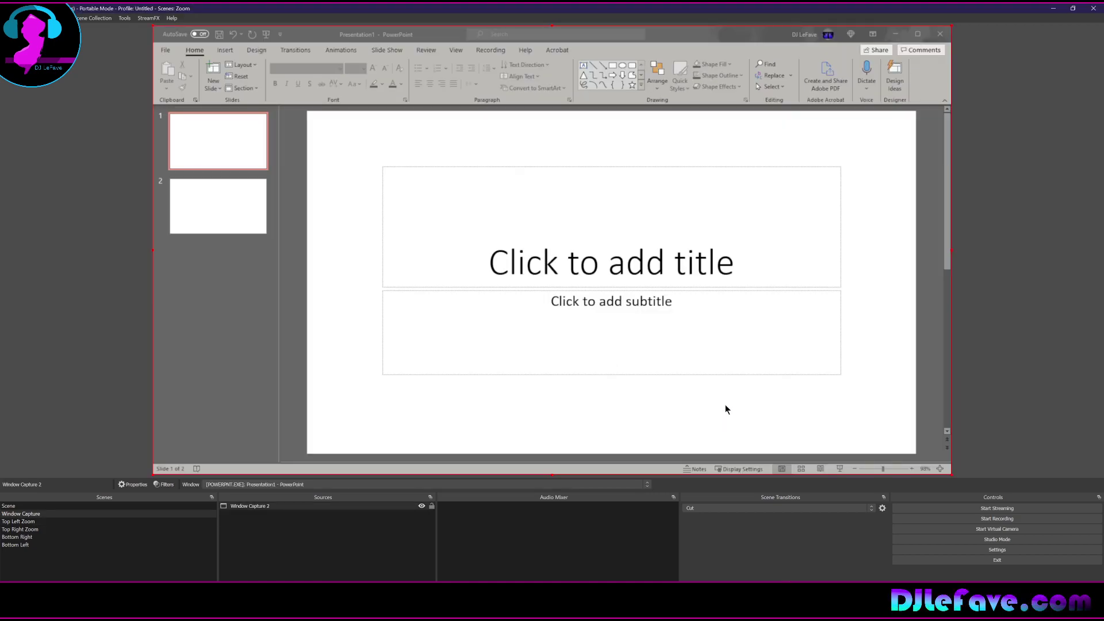
key(ctrl+2)
key(ctrl+3)
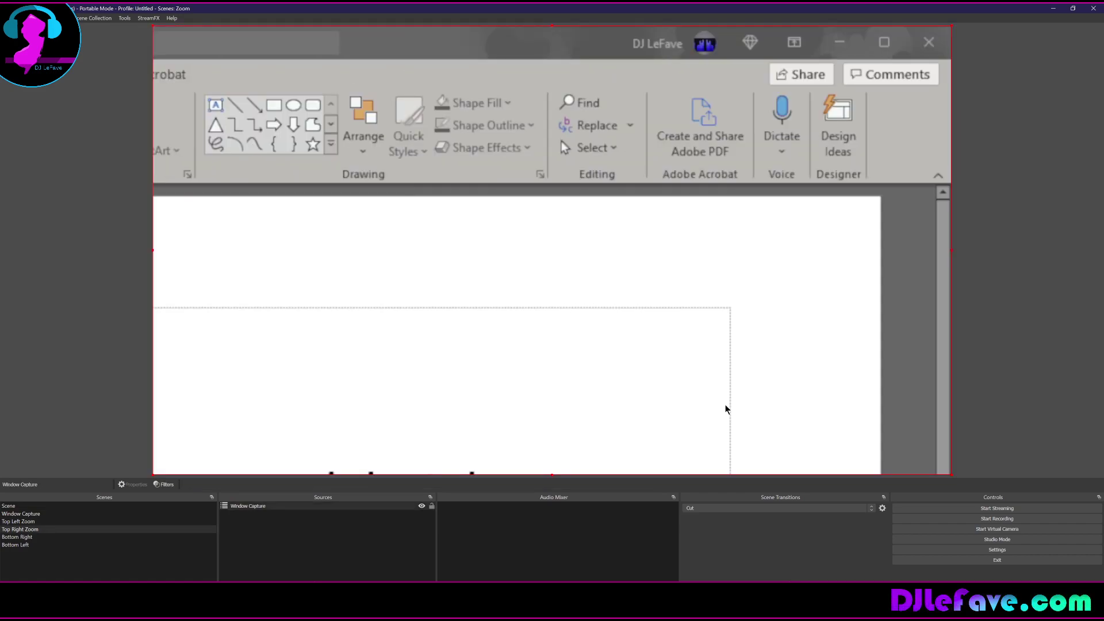
key(ctrl+4)
key(ctrl+1)
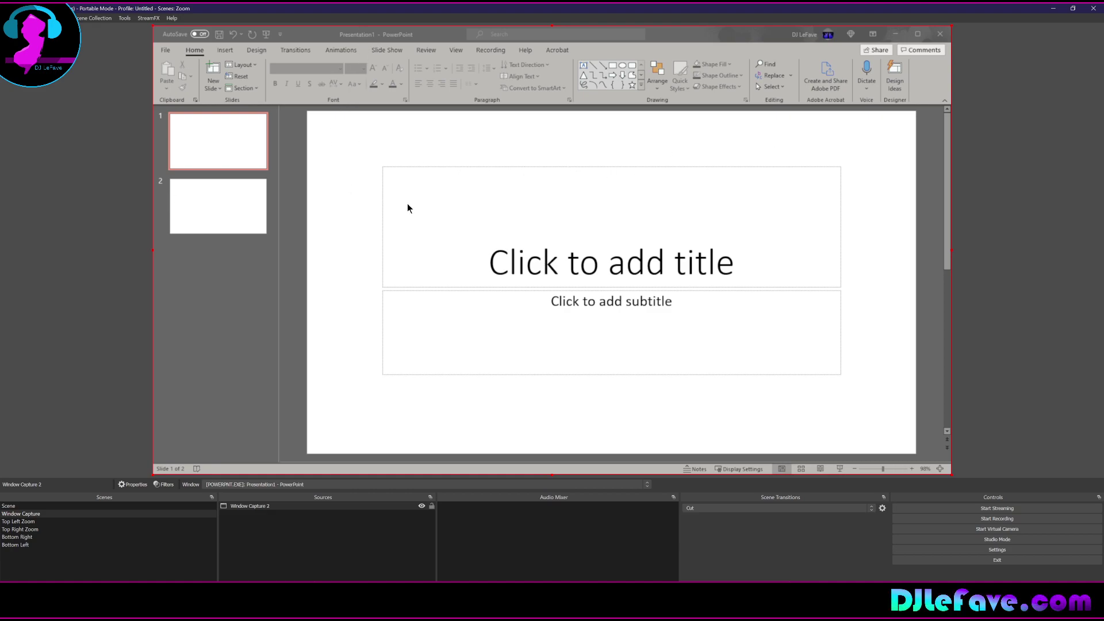
Jump through Bottom Right, Top Left and Bottom Left zooms, returning to the full Window Capture scene.
key(ctrl+4)
key(ctrl+2)
key(ctrl+5)
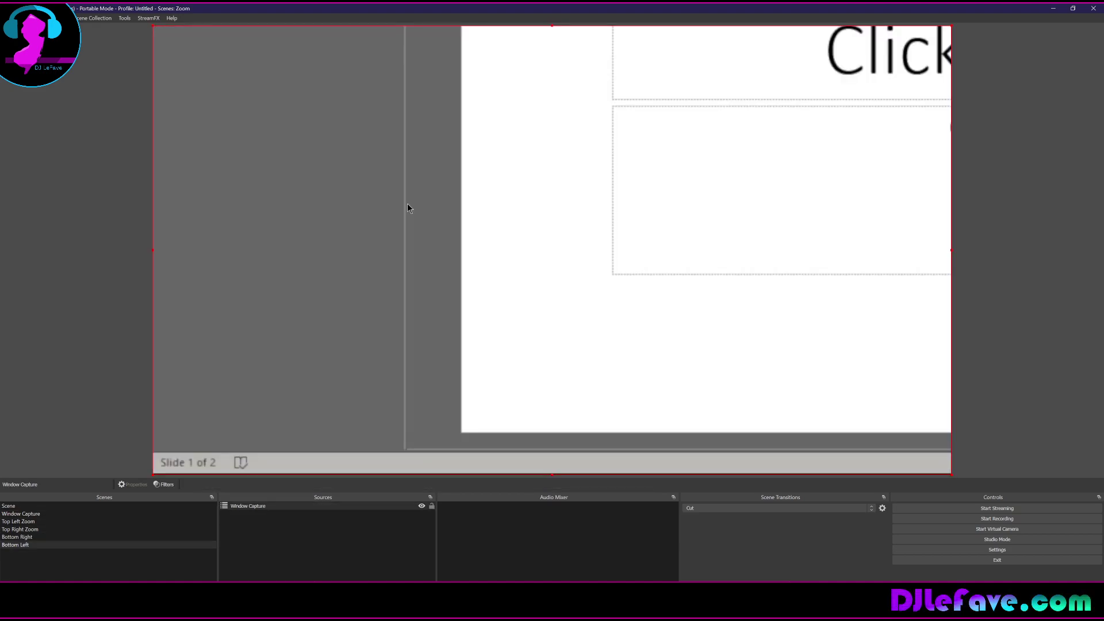
key(ctrl+4)
key(ctrl+1)
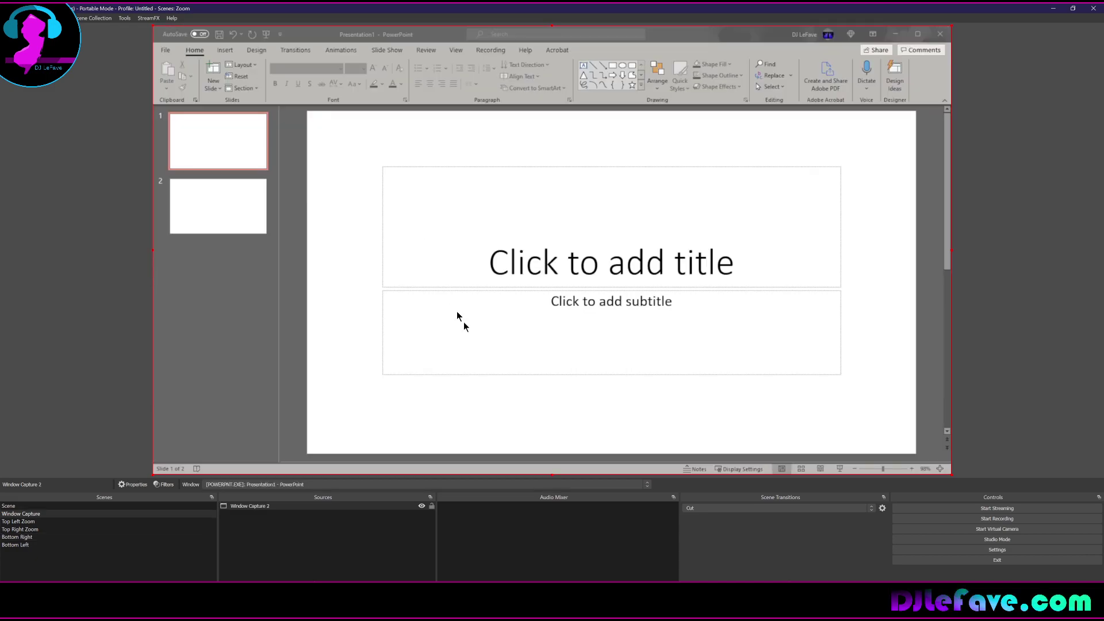